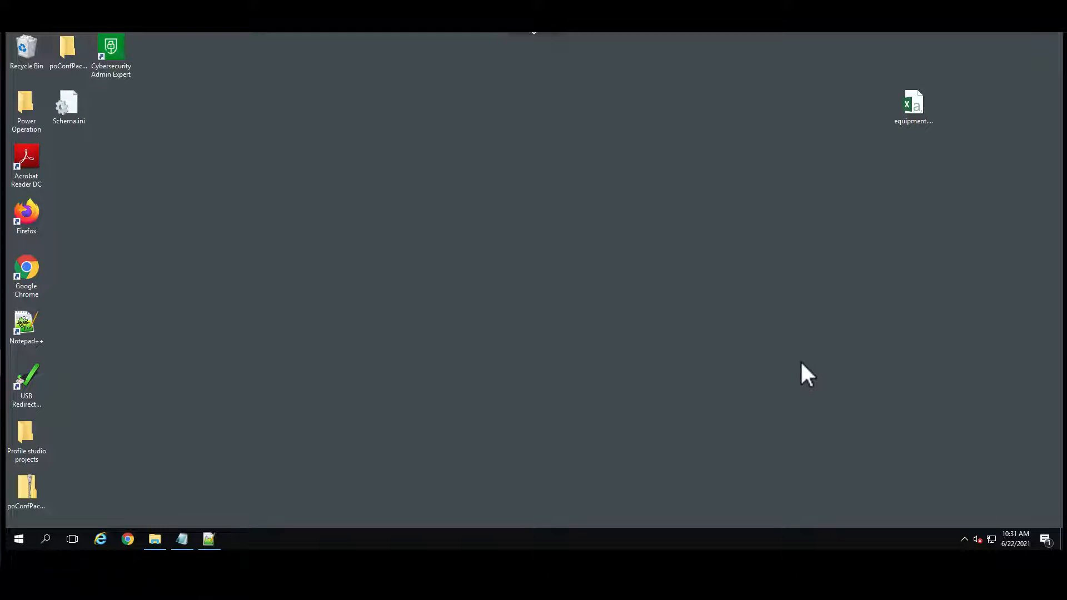
# Open Configuration.xml from the AppServices bin folder and set the UseLegacyAuthentication value to False.
pyautogui.click(160, 540)
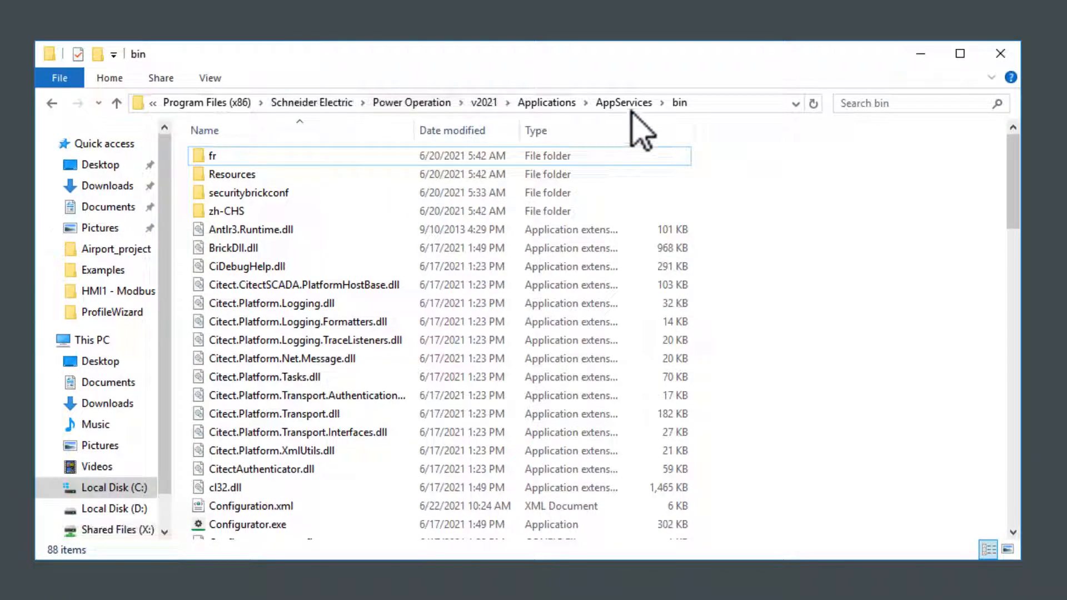
pyautogui.doubleClick(251, 506)
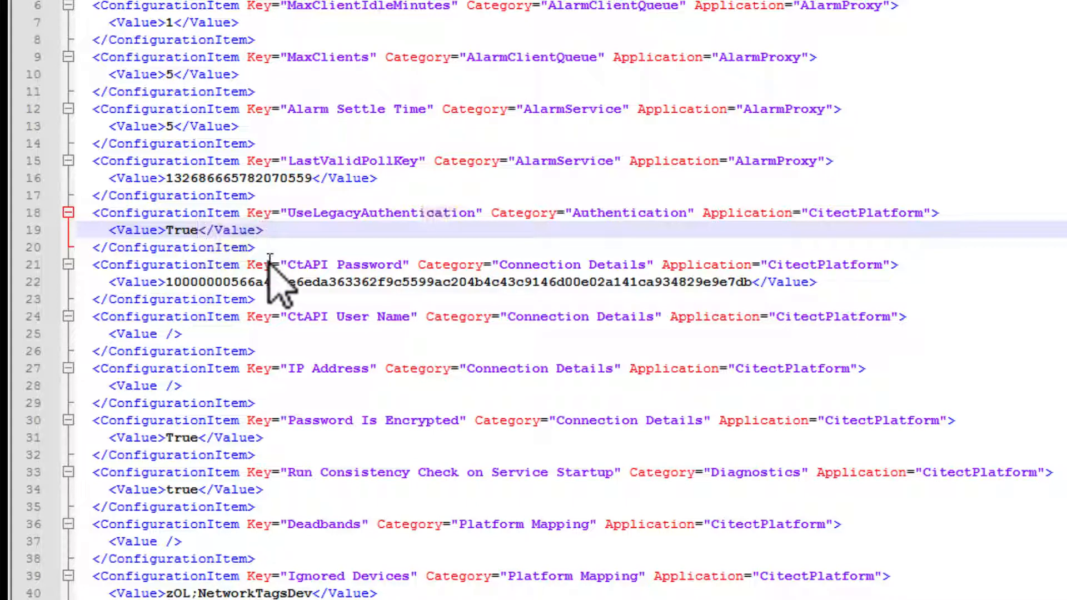
pyautogui.hotkey('shift', 'Left')
pyautogui.hotkey('shift', 'Left')
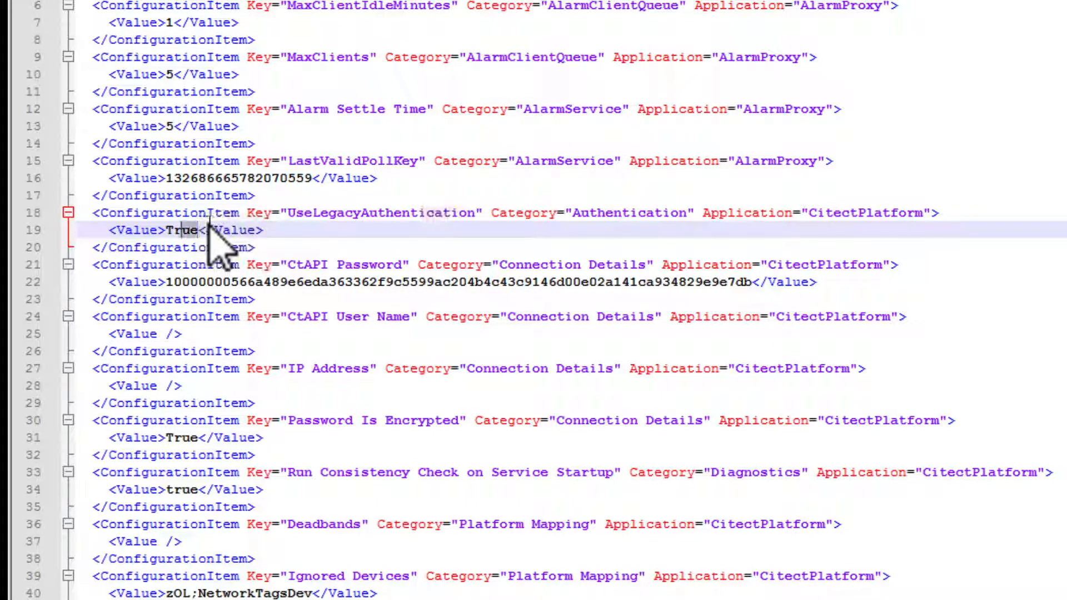
pyautogui.hotkey('shift', 'Left')
pyautogui.hotkey('shift', 'Left')
pyautogui.press('BackSpace')
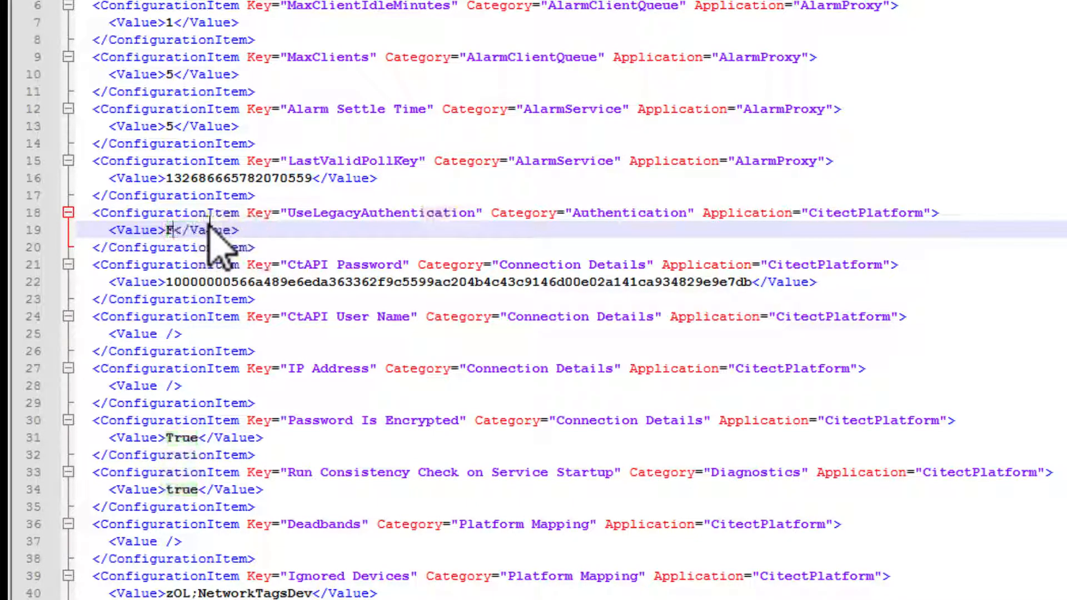
pyautogui.write('False')
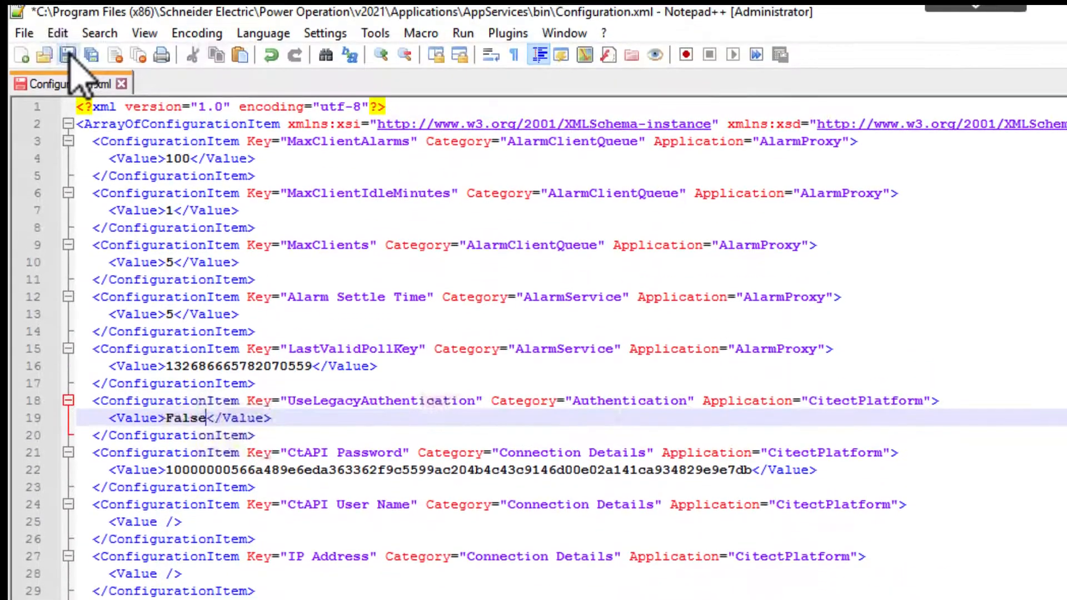
# Log in to Cybersecurity Admin Expert's My Project as SecurityAdmin with the account password and display the user accounts.
pyautogui.click(68, 56)
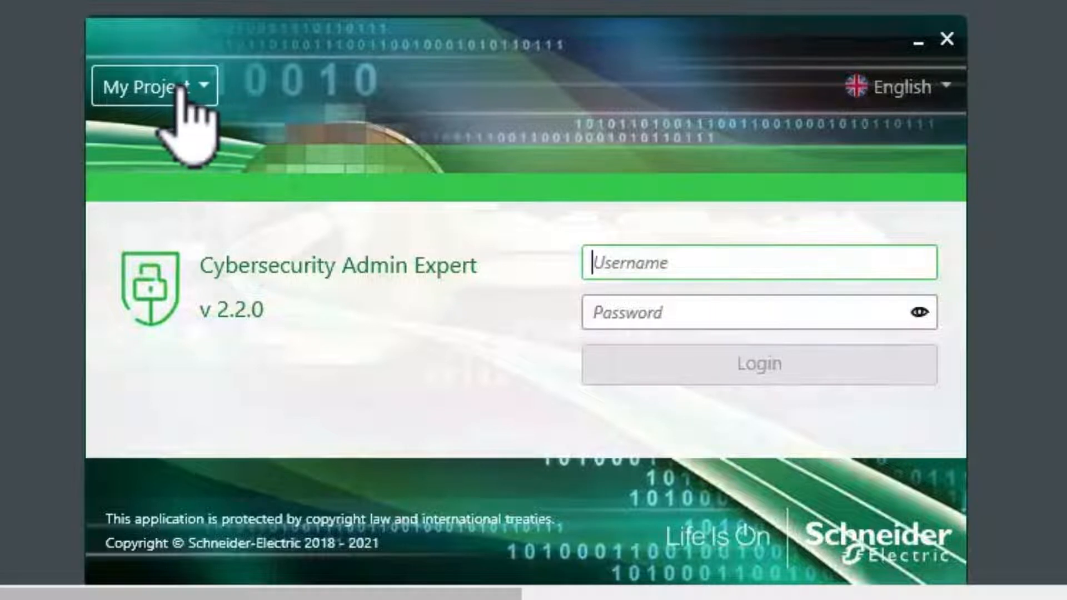
pyautogui.click(203, 89)
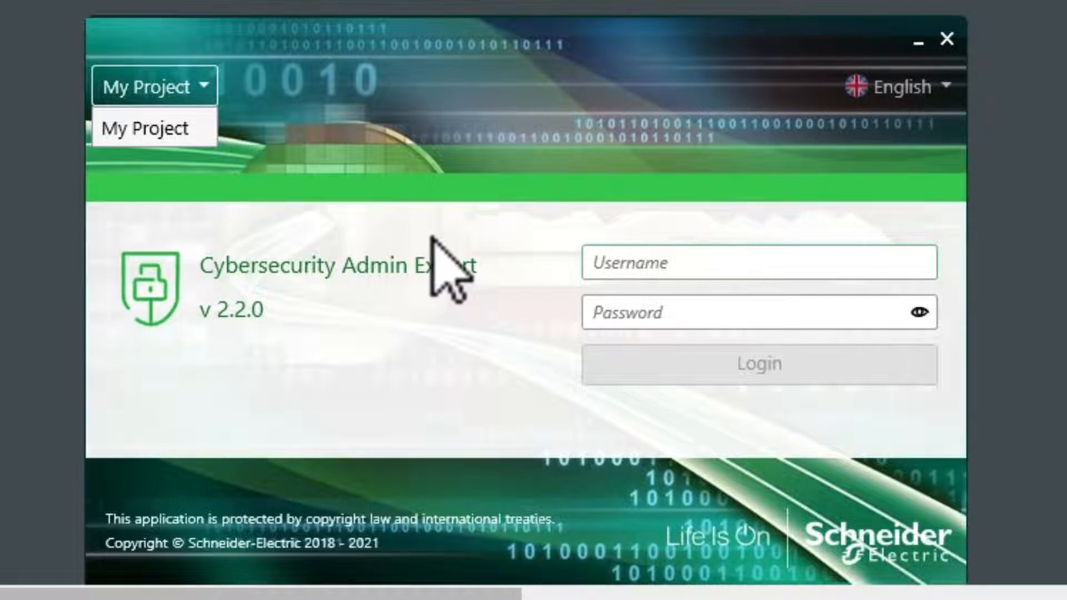
pyautogui.click(620, 261)
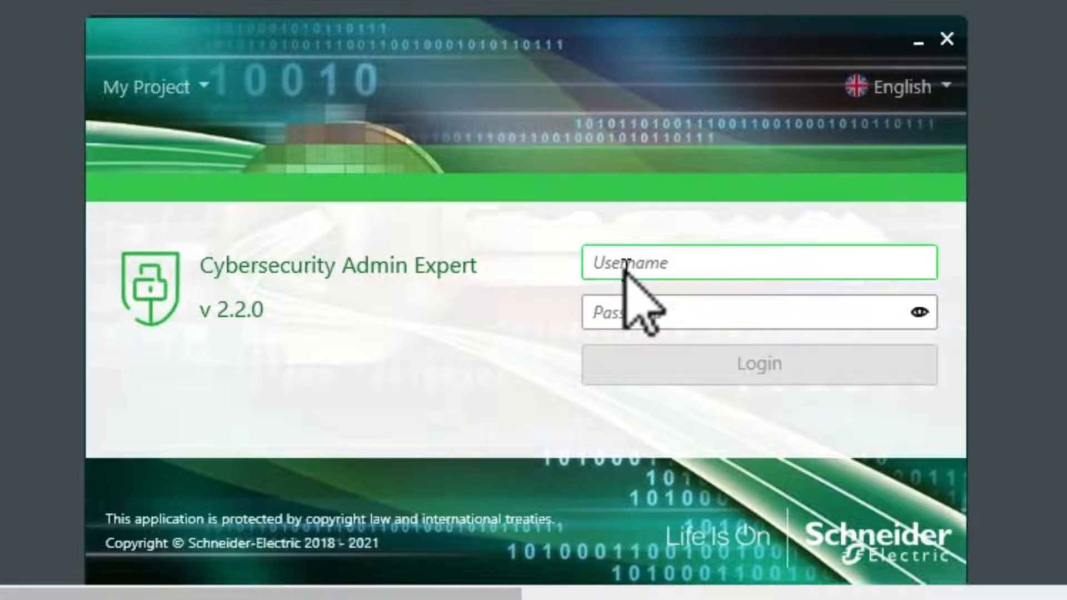
pyautogui.write('S')
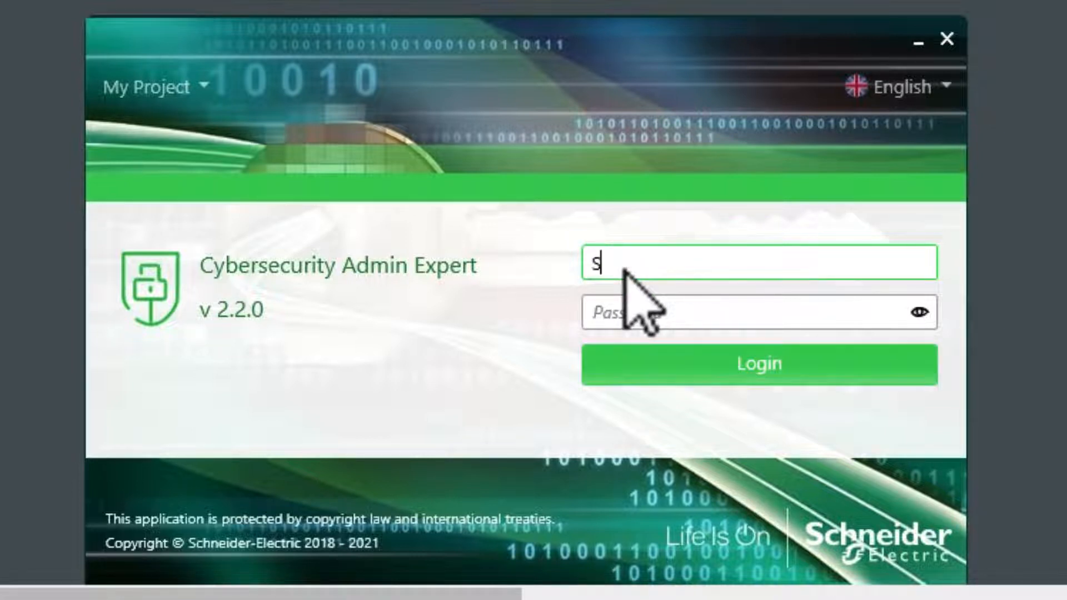
pyautogui.write('ecurity')
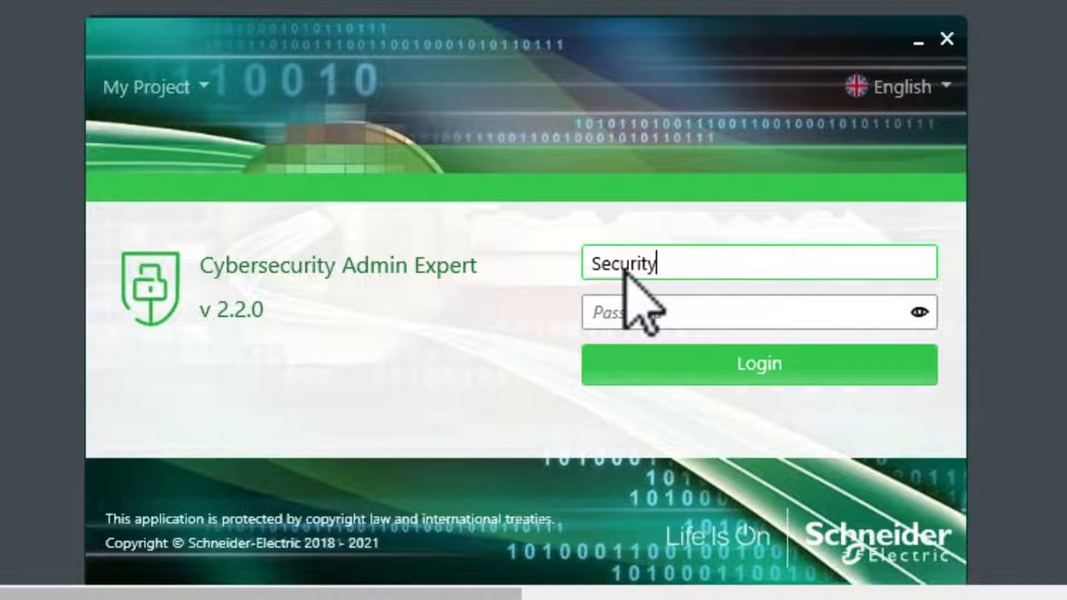
pyautogui.write('Admin')
pyautogui.press('Tab')
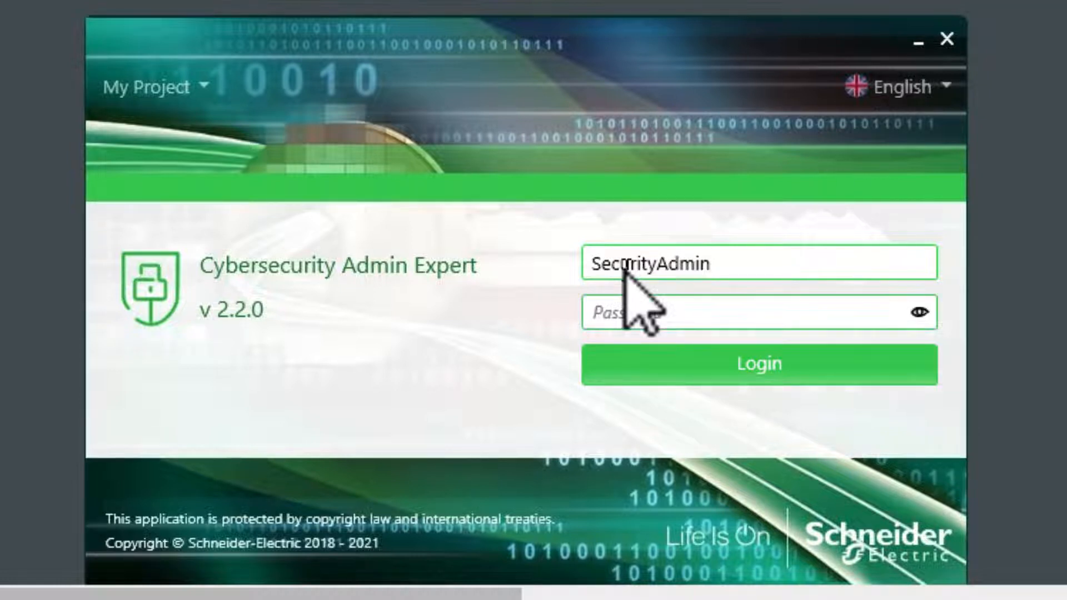
pyautogui.write('•••••••••')
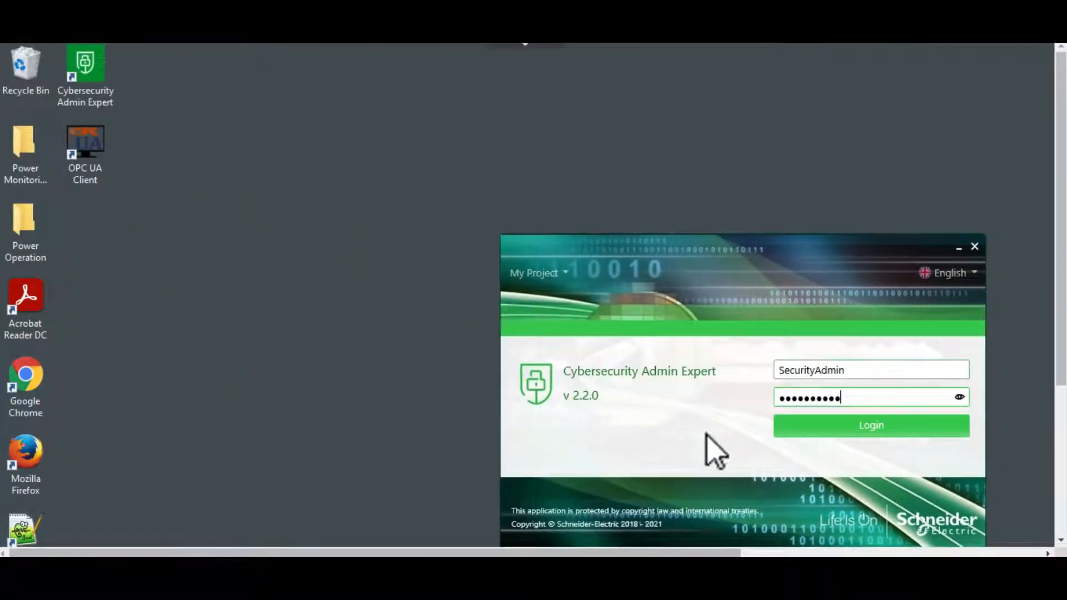
pyautogui.click(810, 441)
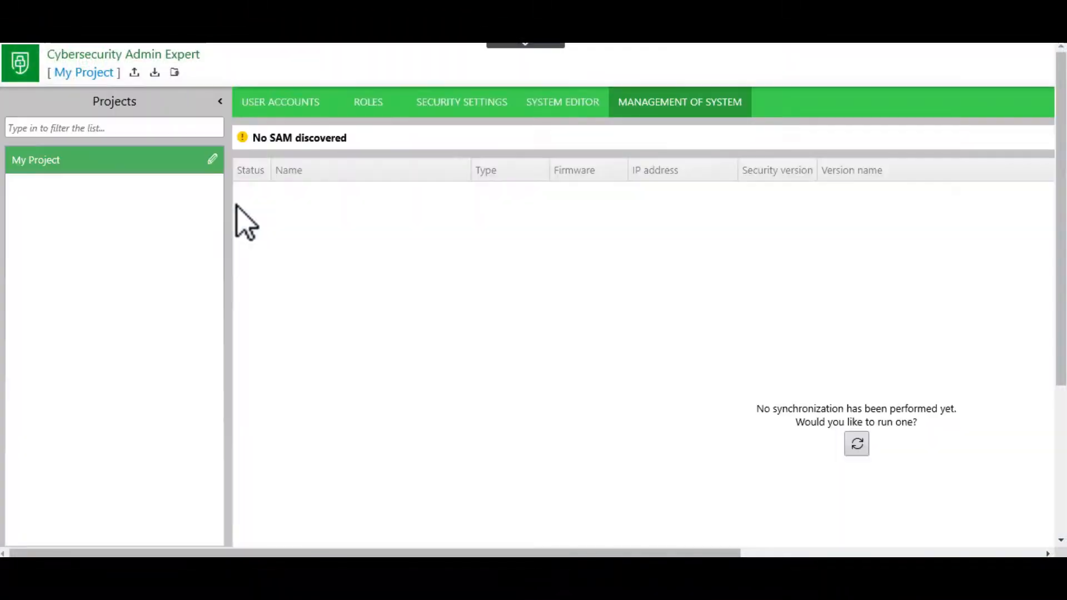
pyautogui.click(258, 110)
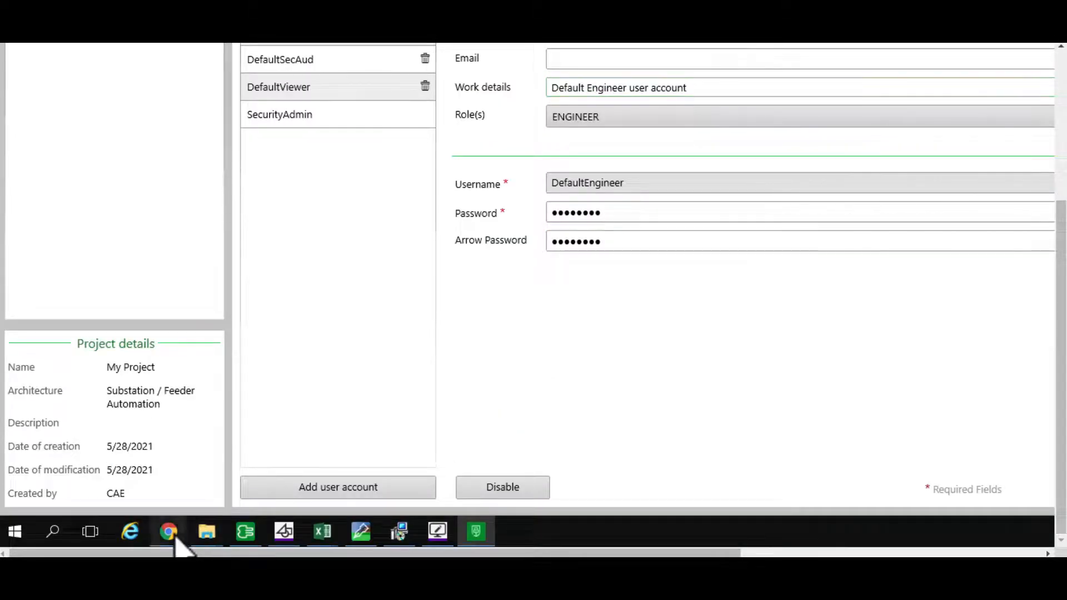
# Switch to Chrome and examine the CAE user manual's sections on default user accounts, roles, login passwords and system architecture.
pyautogui.click(169, 530)
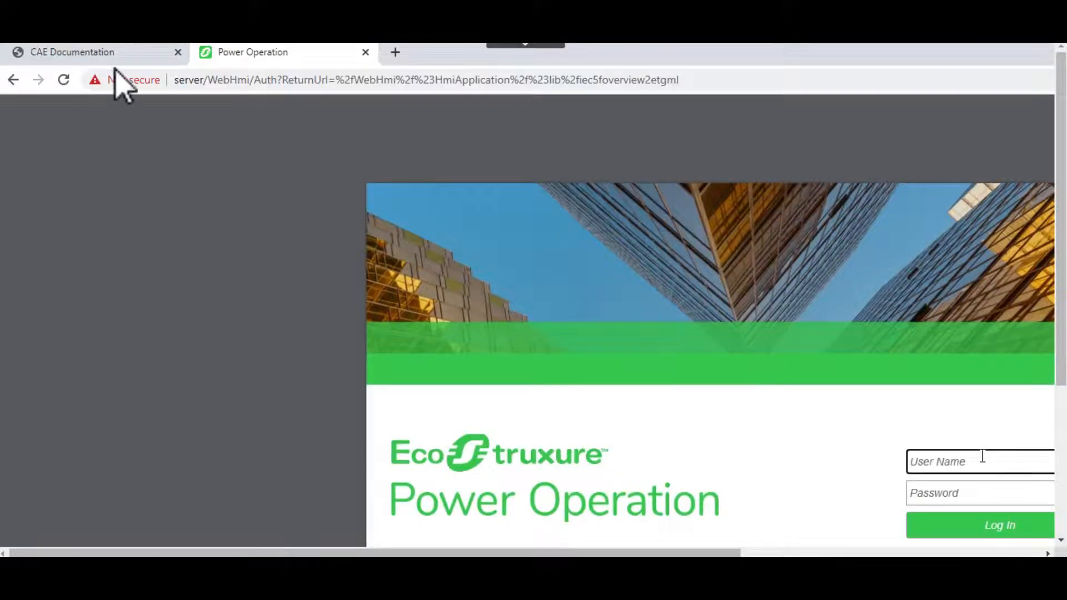
pyautogui.click(122, 58)
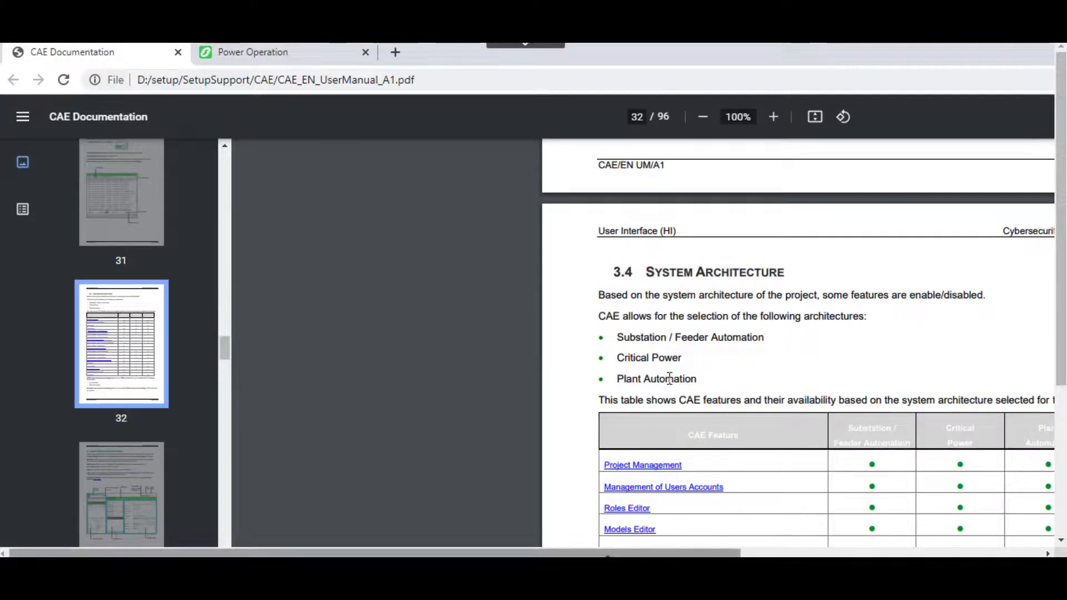
pyautogui.moveTo(609, 553); pyautogui.dragTo(785, 553)
pyautogui.scroll(10, 680, 364)
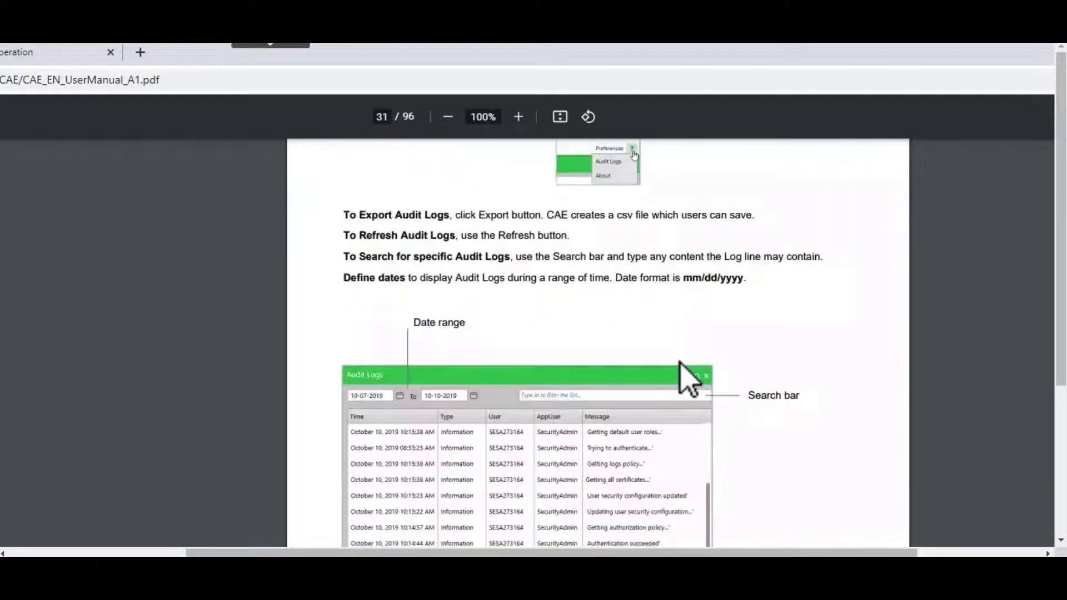
pyautogui.scroll(8, 680, 364)
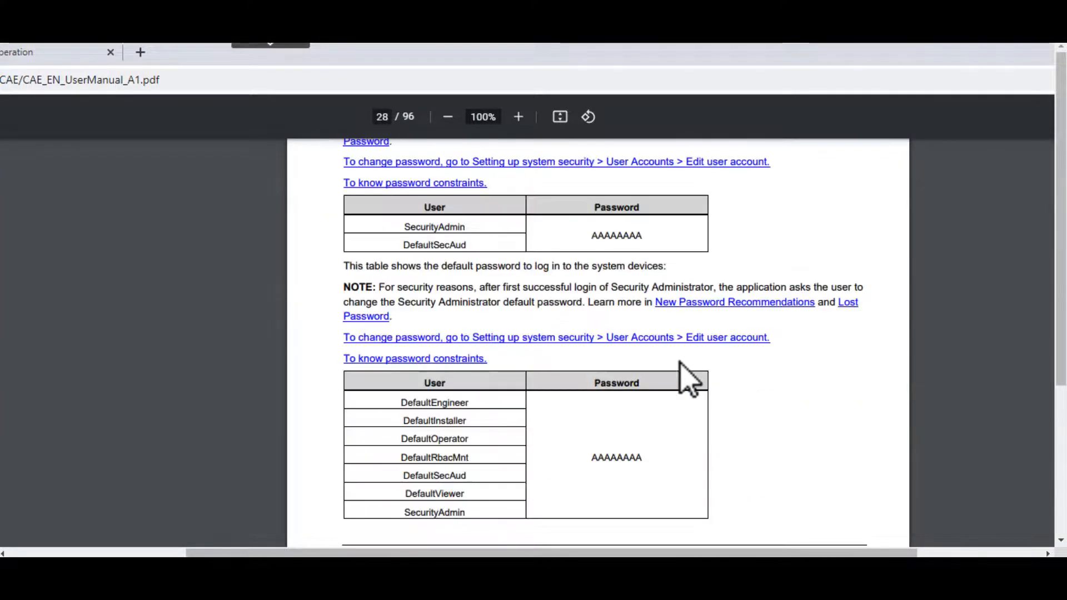
pyautogui.scroll(5, 680, 364)
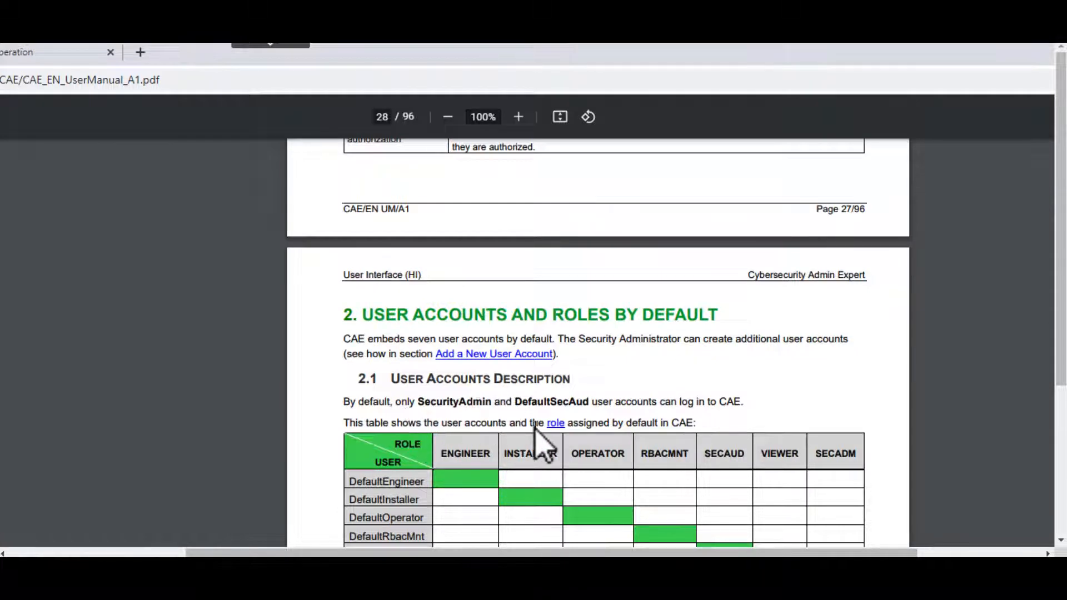
pyautogui.scroll(-1, 536, 431)
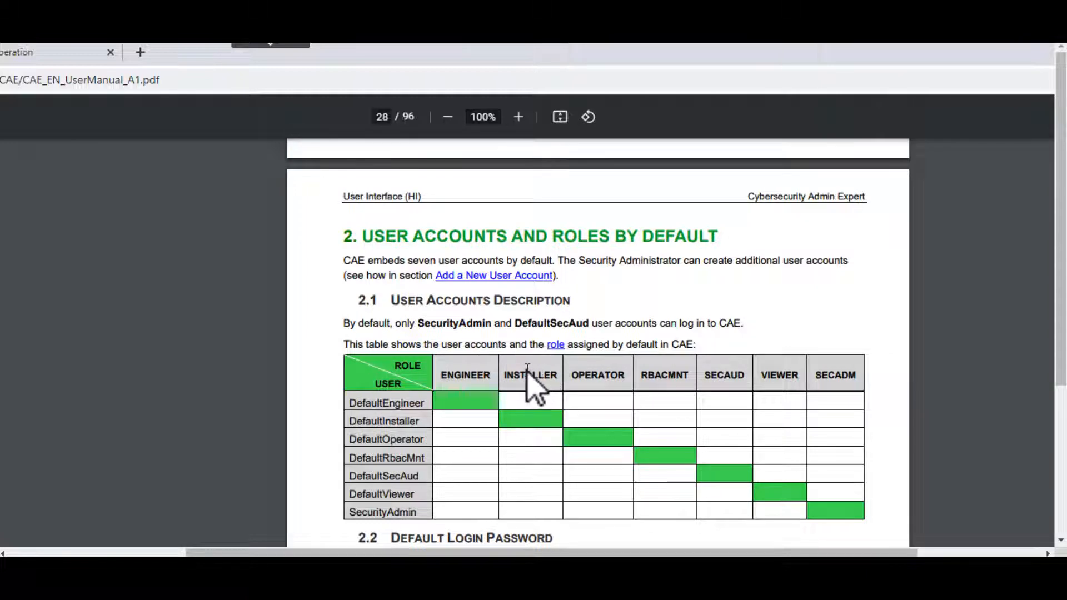
pyautogui.scroll(-10, 544, 380)
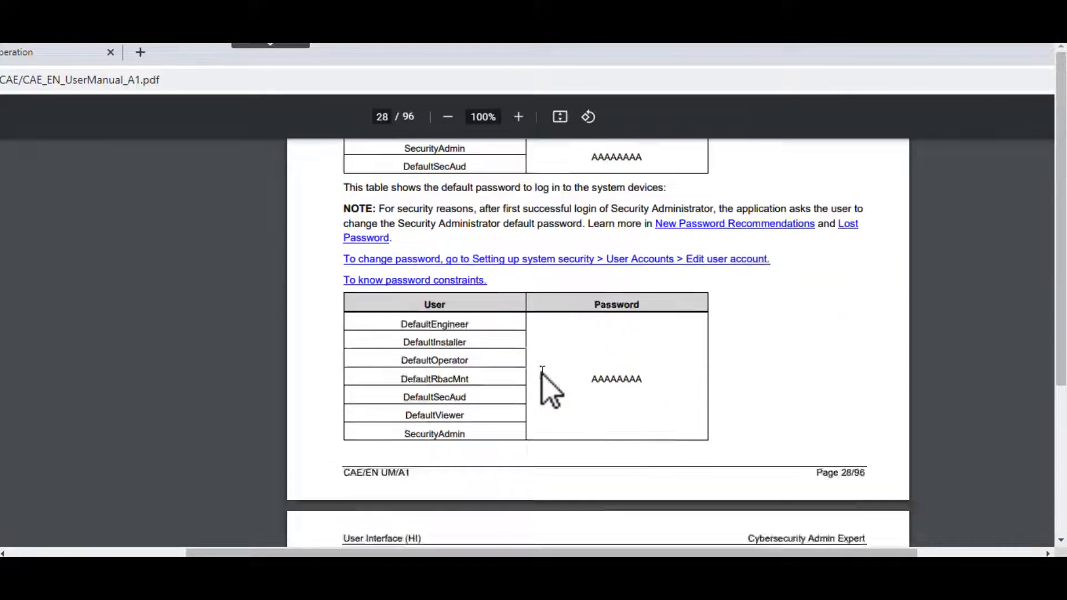
pyautogui.scroll(-10, 544, 380)
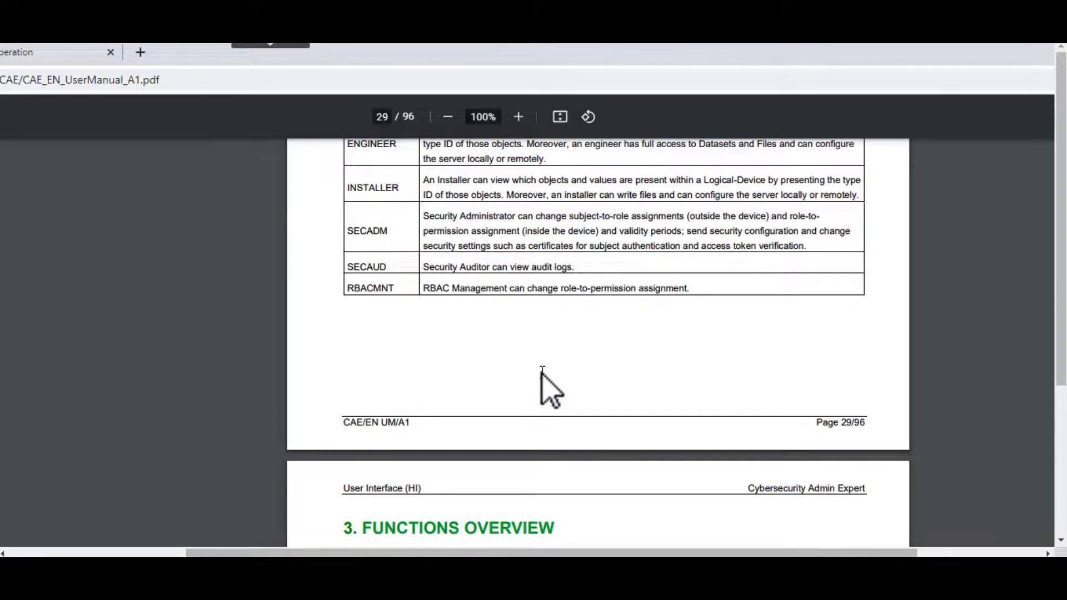
pyautogui.scroll(-15, 544, 380)
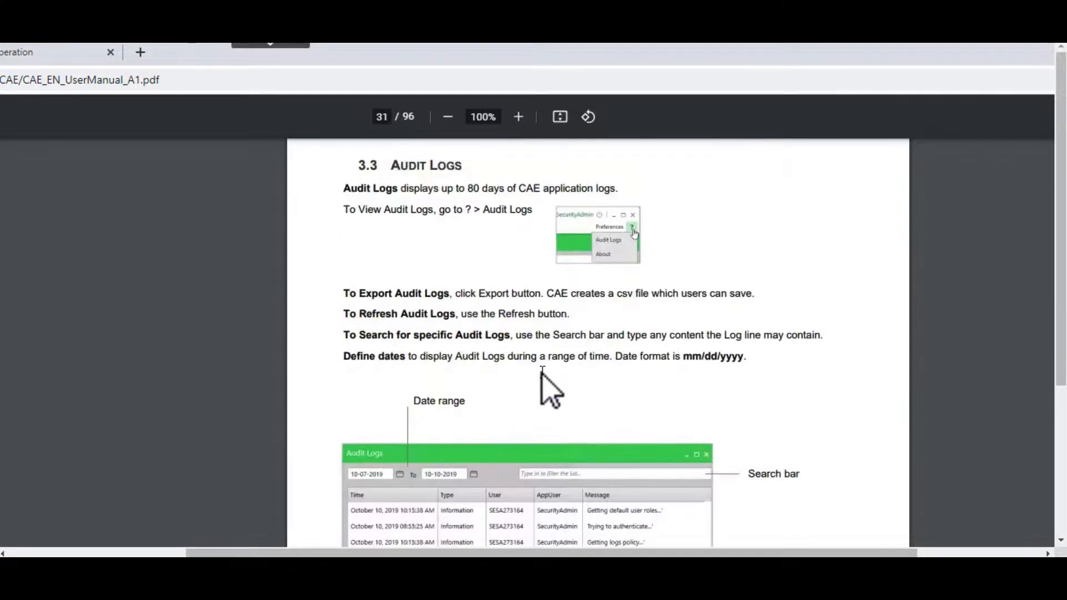
pyautogui.scroll(-2, 543, 381)
pyautogui.scroll(-10, 543, 380)
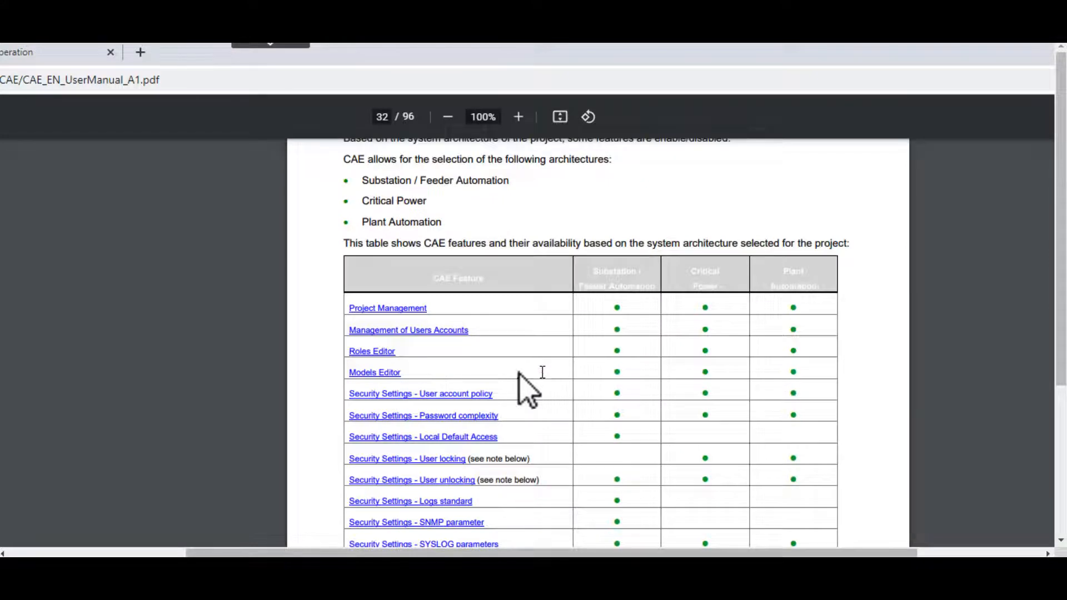
pyautogui.scroll(-15, 542, 372)
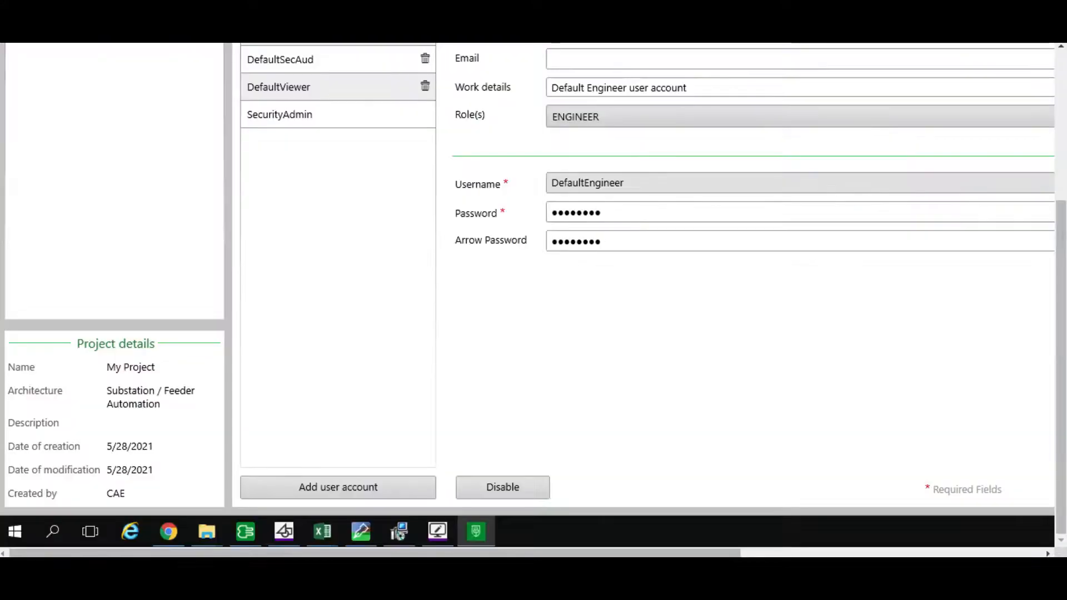
# In Cybersecurity Admin Expert, create a project named Power Operation from My Project and load it.
pyautogui.moveTo(1061, 272); pyautogui.dragTo(1060, 124)
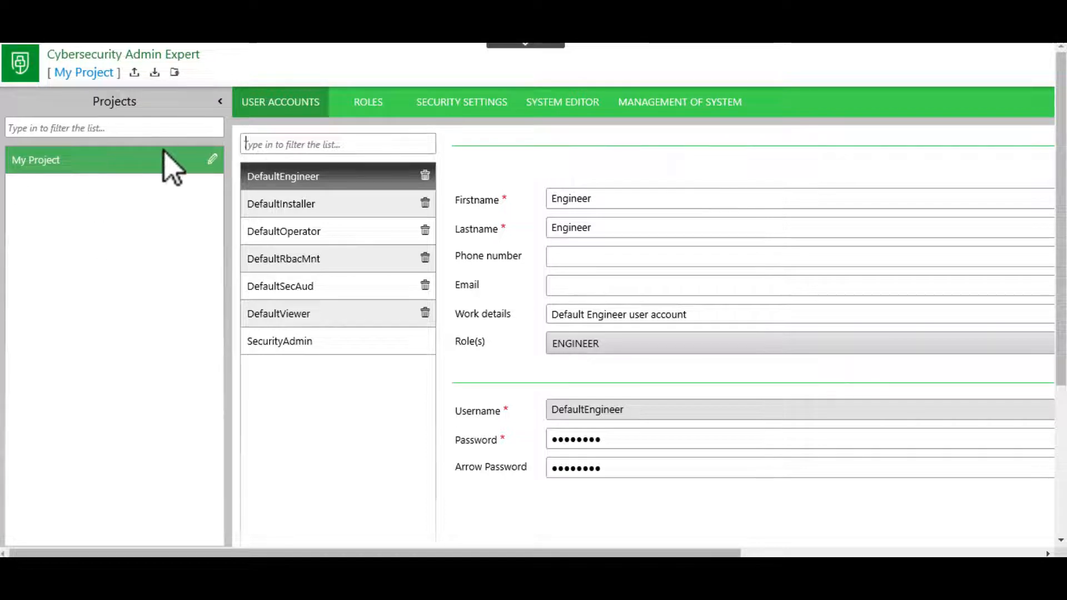
pyautogui.click(156, 129)
pyautogui.click(176, 74)
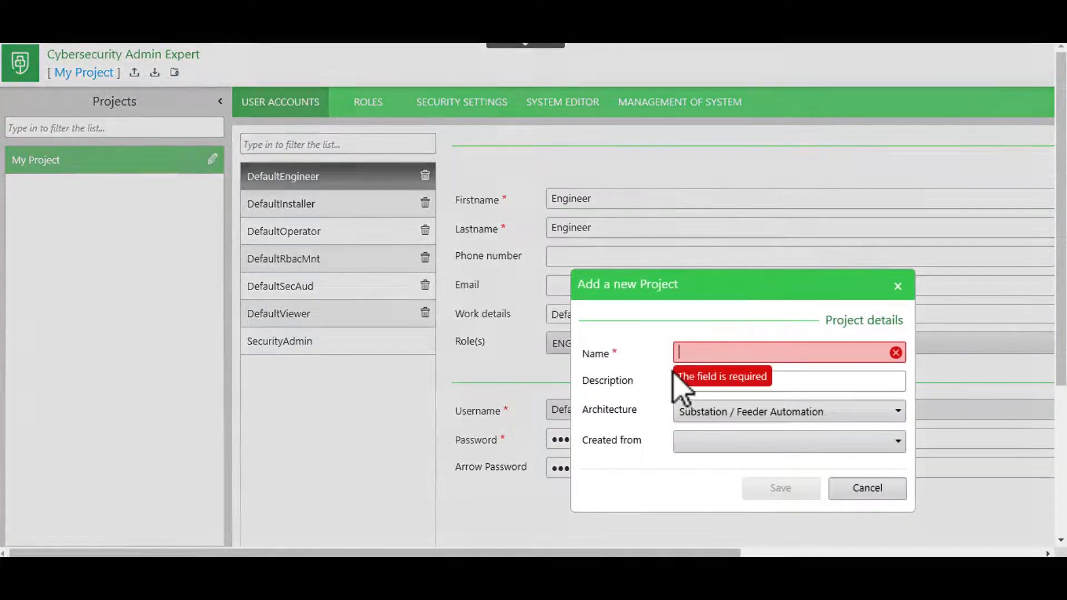
pyautogui.write('Power')
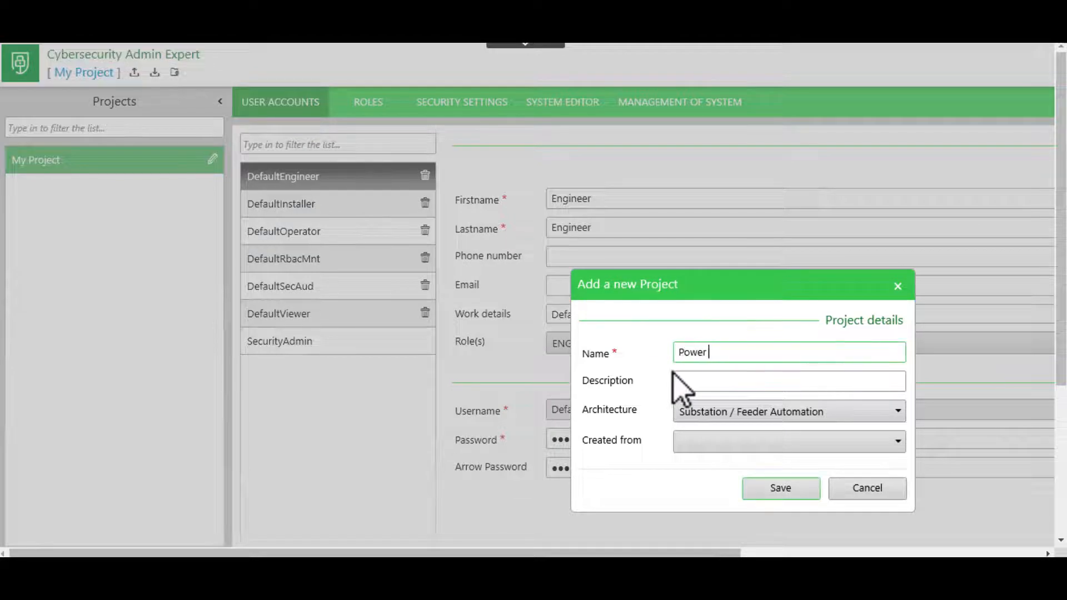
pyautogui.write(' Operation')
pyautogui.click(777, 443)
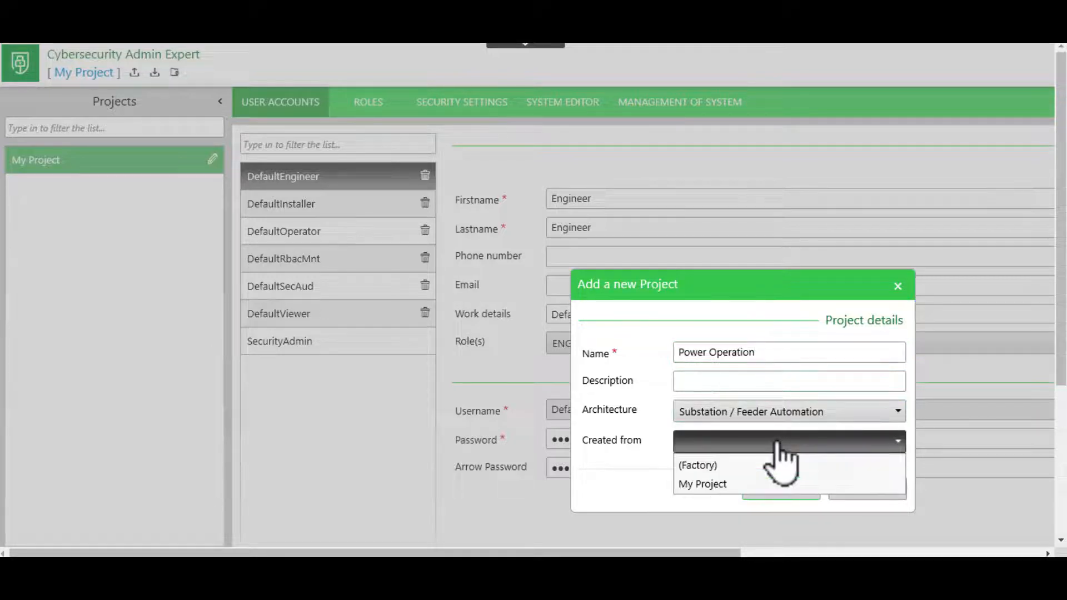
pyautogui.click(723, 484)
pyautogui.click(794, 488)
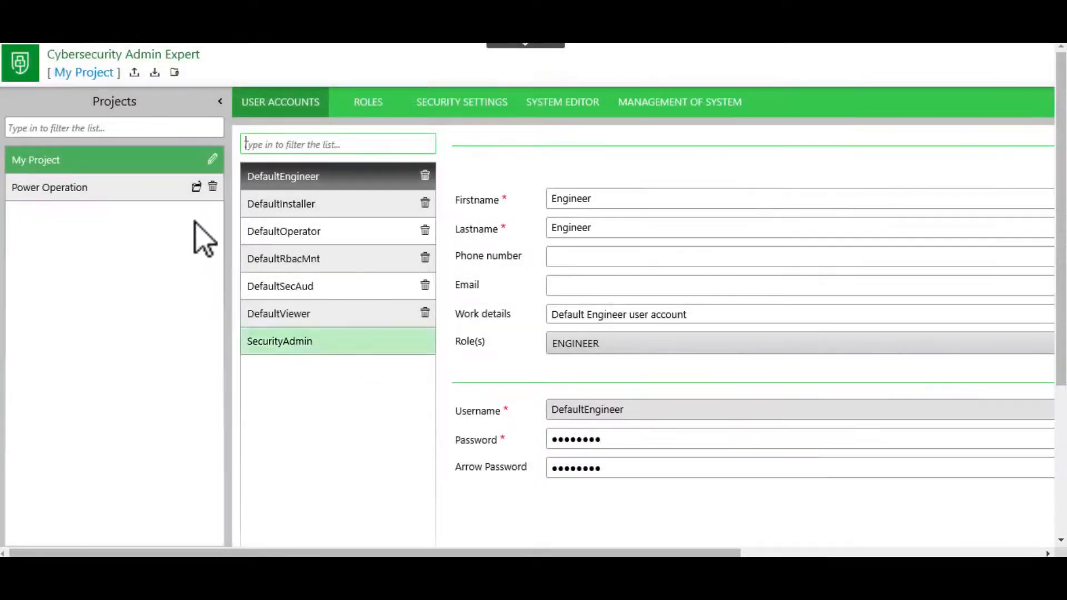
pyautogui.click(102, 190)
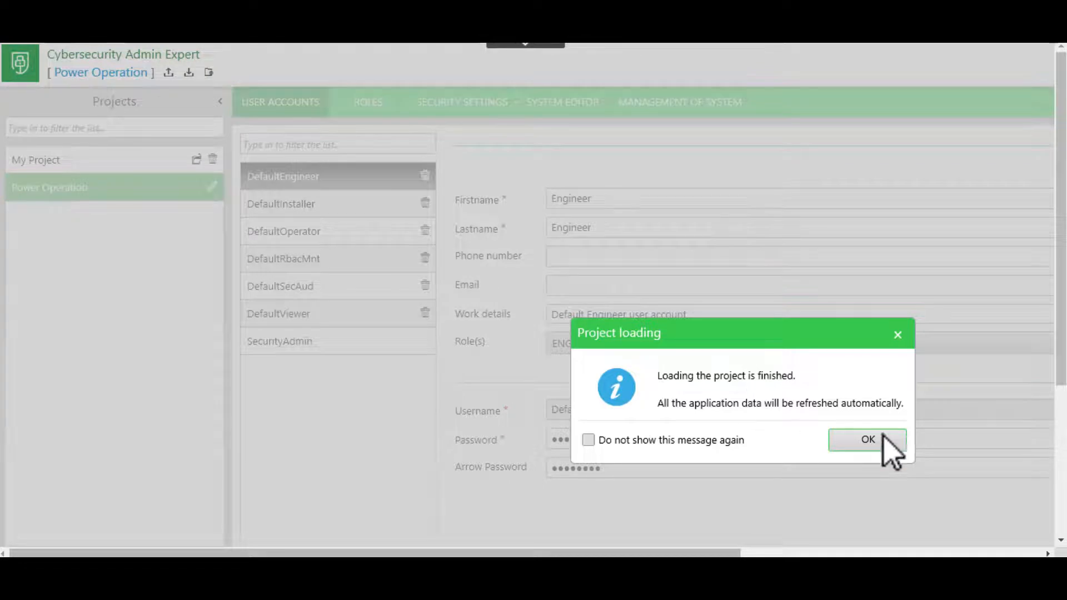
pyautogui.click(856, 442)
# Start a new user account in the Power Operation project and enter the user's first name and last name.
pyautogui.scroll(-4, 858, 444)
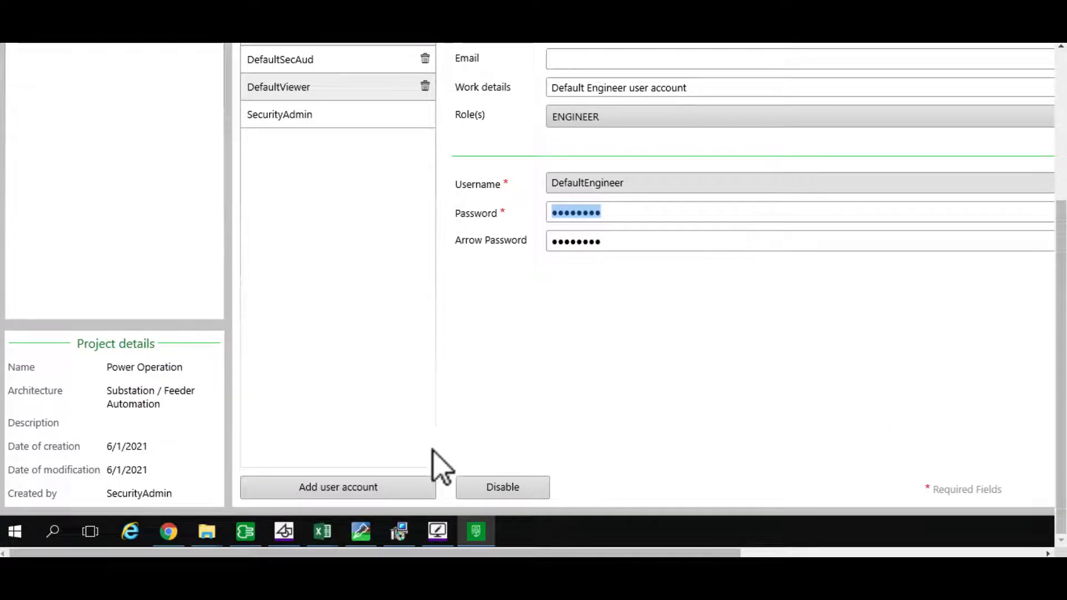
pyautogui.click(356, 496)
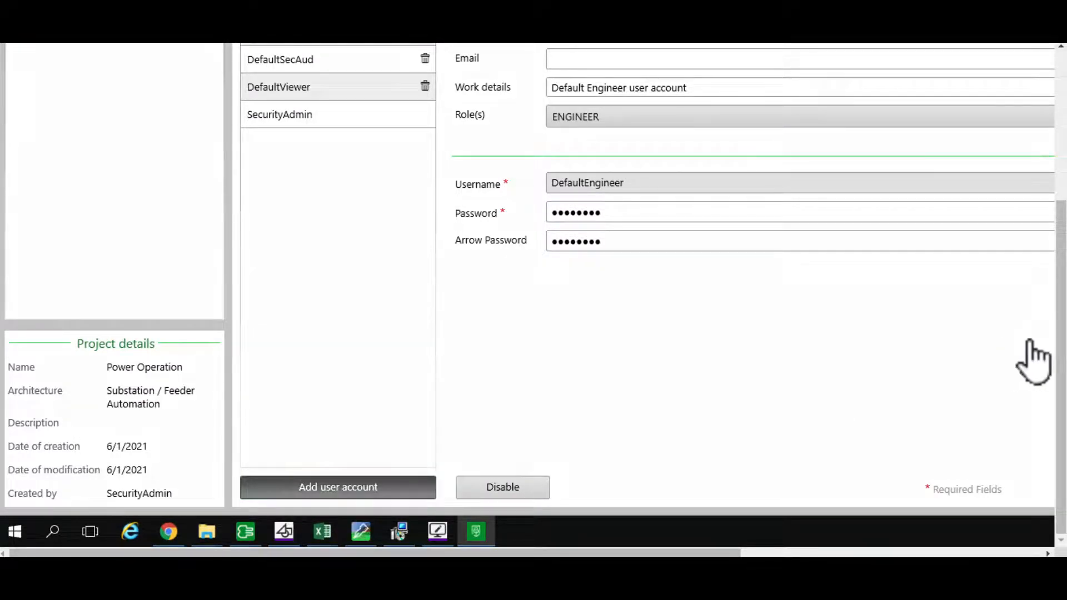
pyautogui.scroll(4, 695, 278)
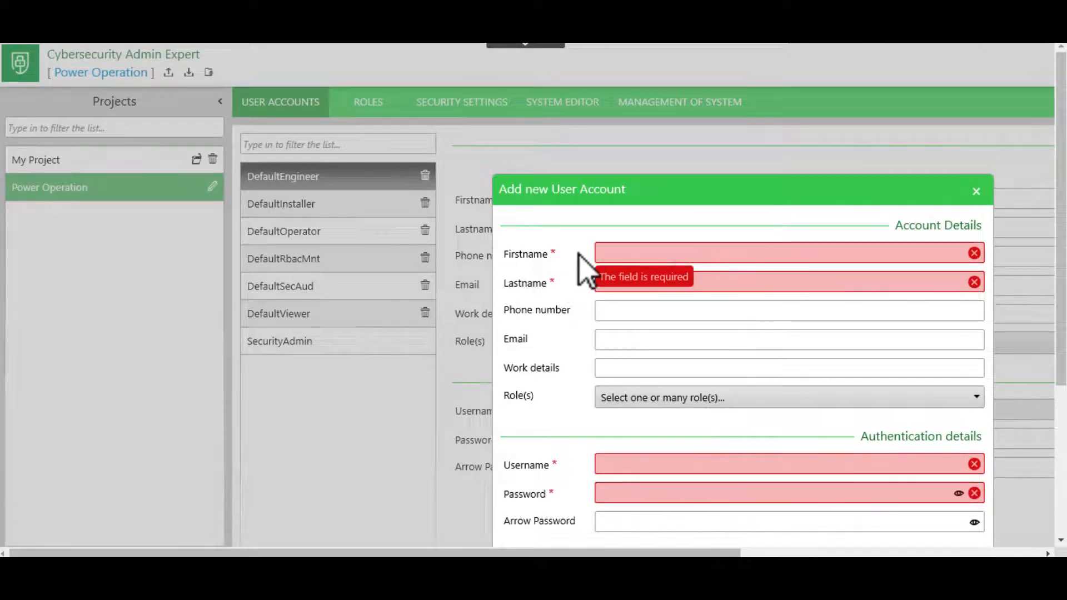
pyautogui.write('akarsha')
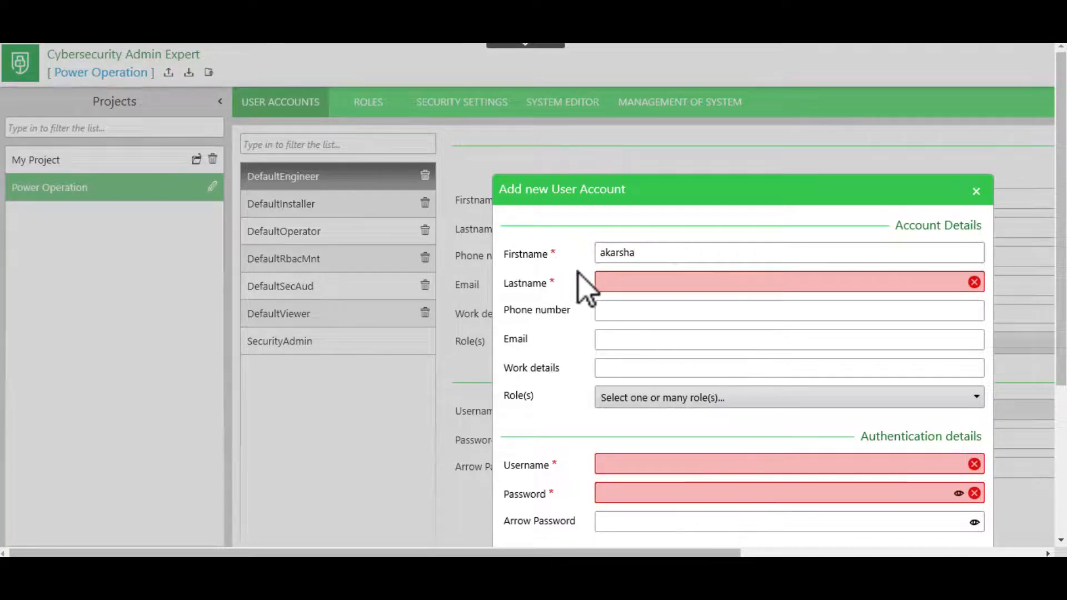
pyautogui.click(634, 281)
pyautogui.write('akarsha')
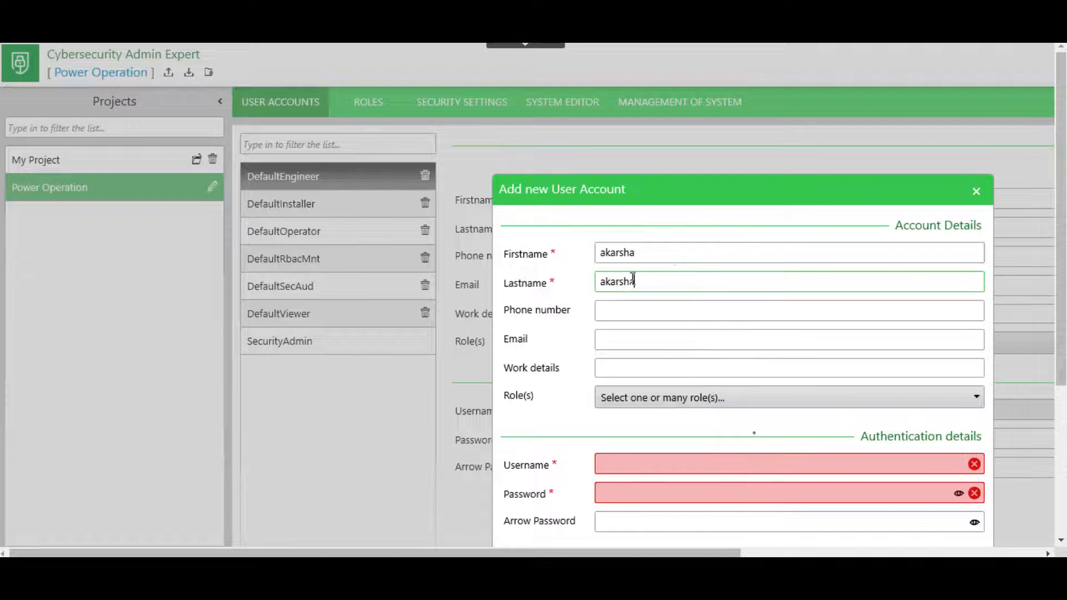
# Enter the new account's username and password, and confirm the password.
pyautogui.click(686, 469)
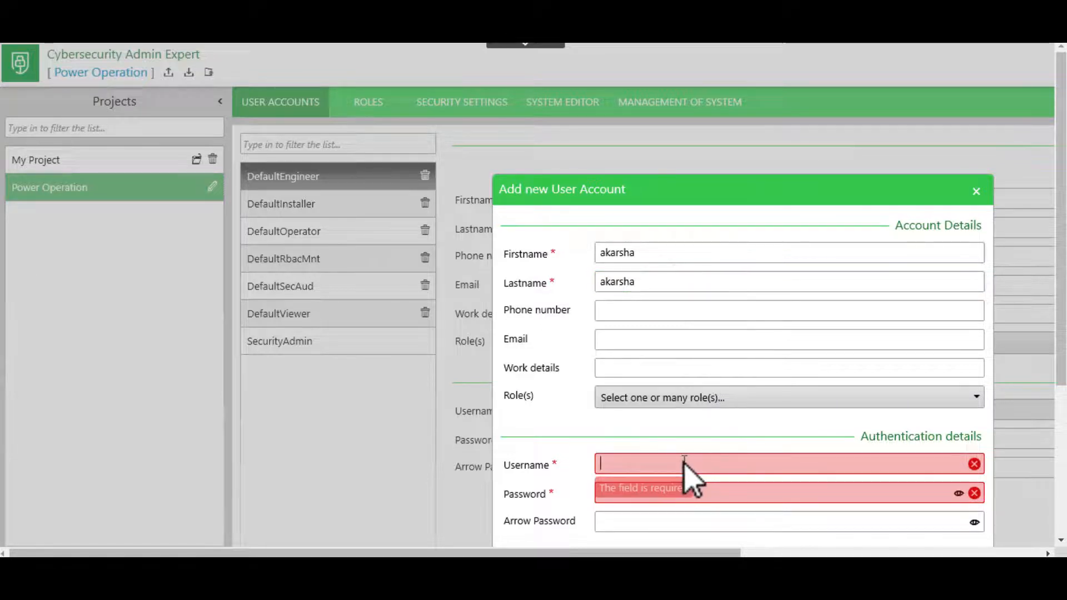
pyautogui.write('akarsha')
pyautogui.press('Tab')
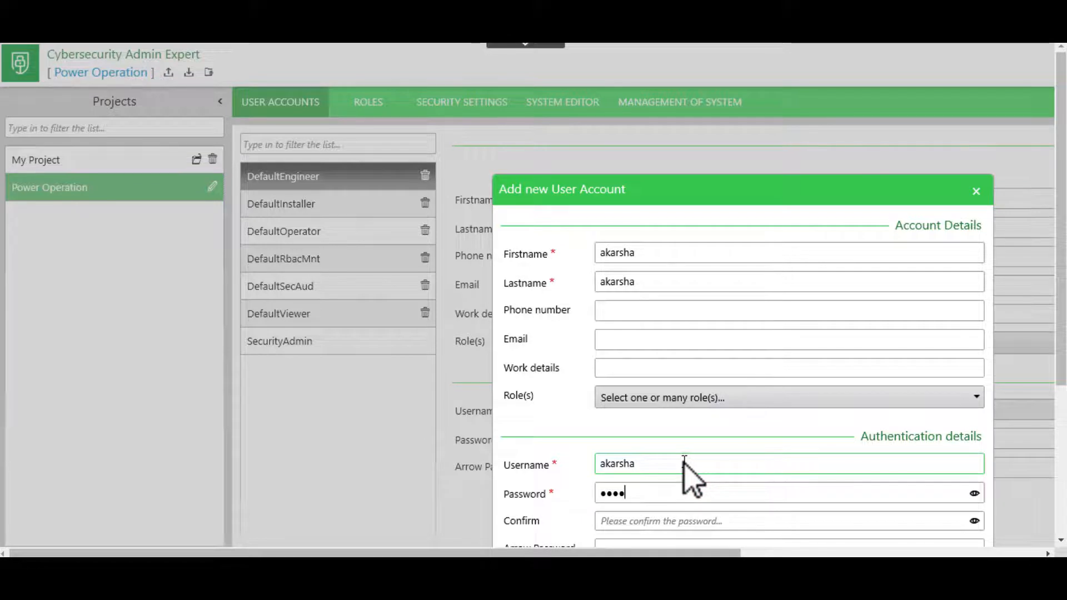
pyautogui.scroll(-3, 684, 462)
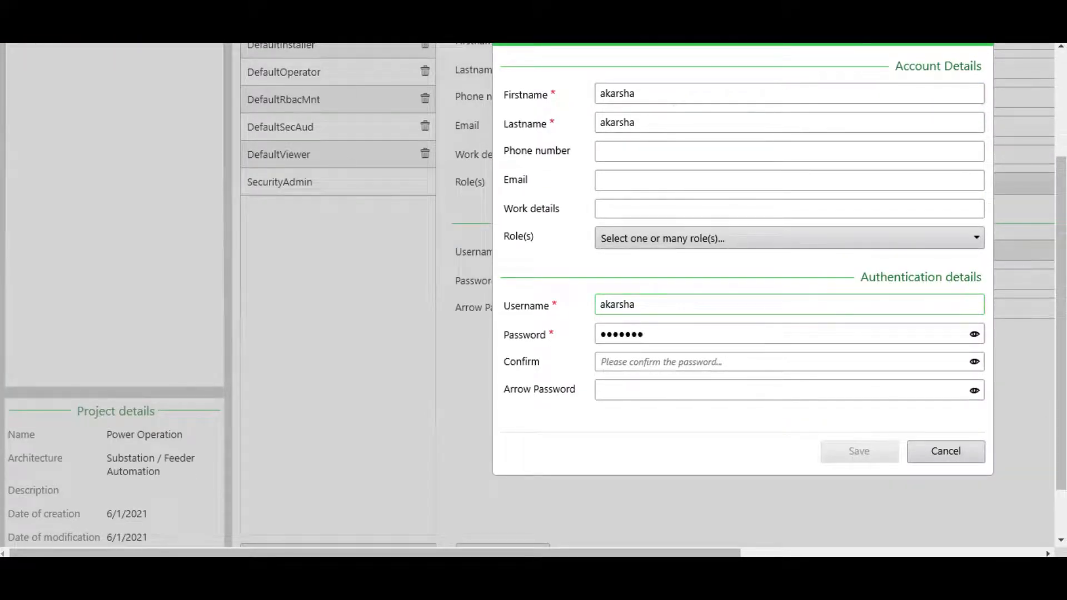
pyautogui.click(637, 362)
pyautogui.write('•••••••')
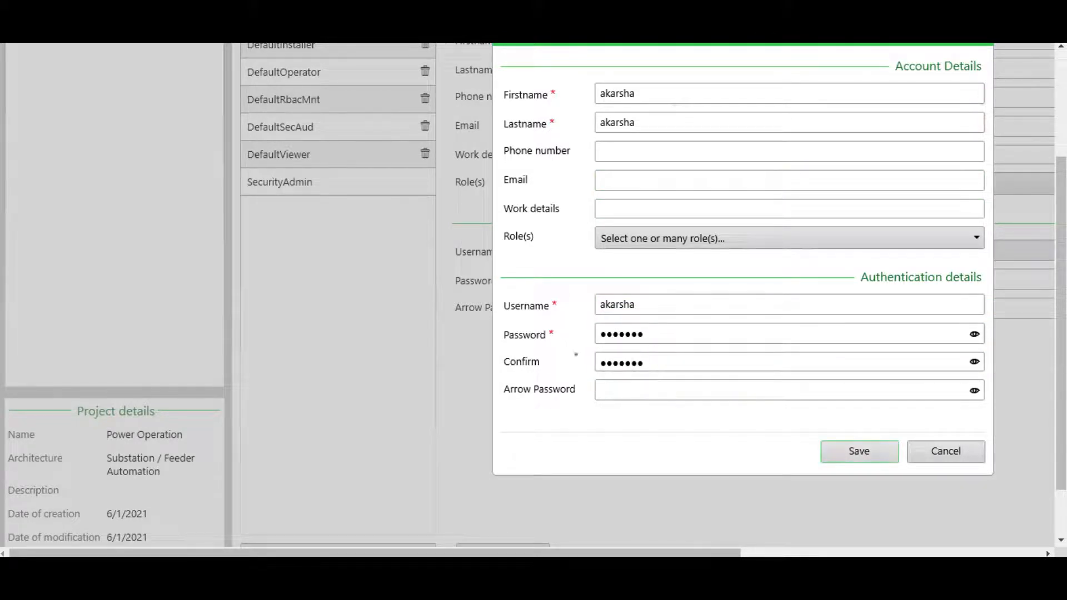
# Assign the INSTALLER role to the new user account.
pyautogui.click(701, 240)
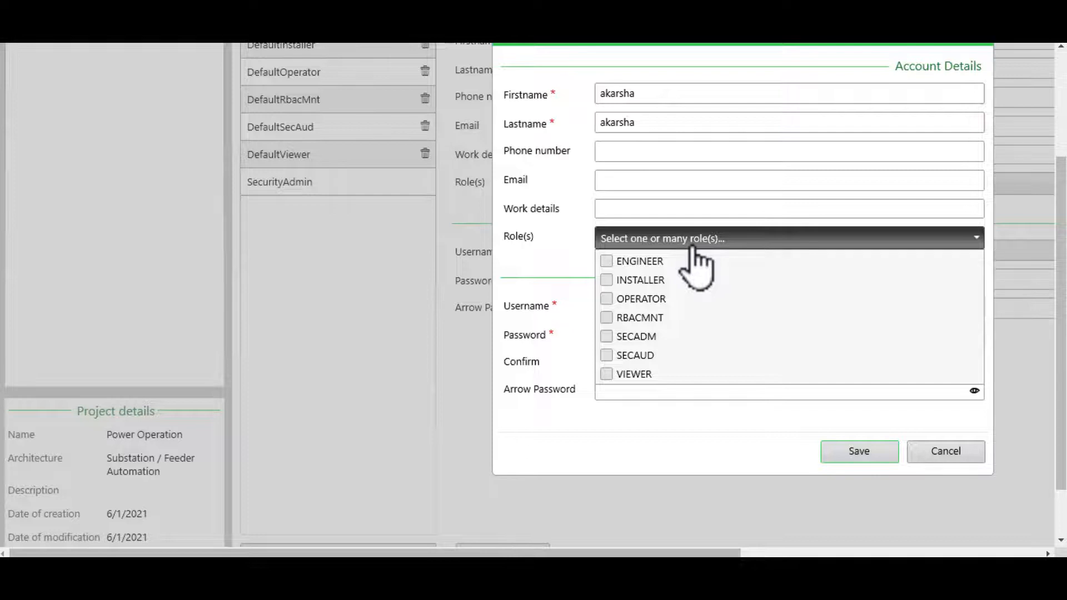
pyautogui.click(611, 280)
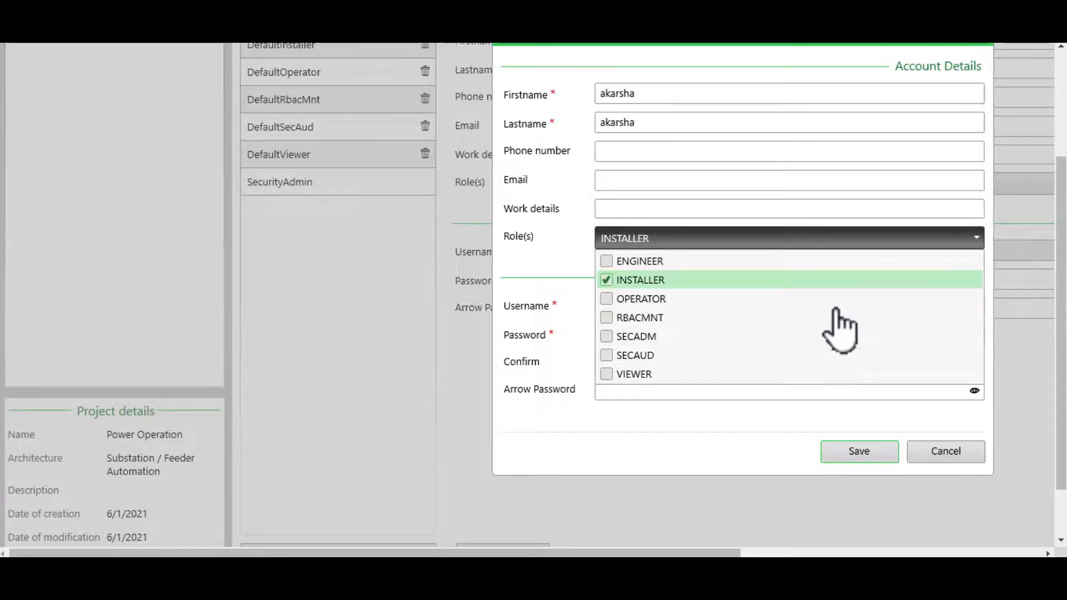
pyautogui.click(865, 453)
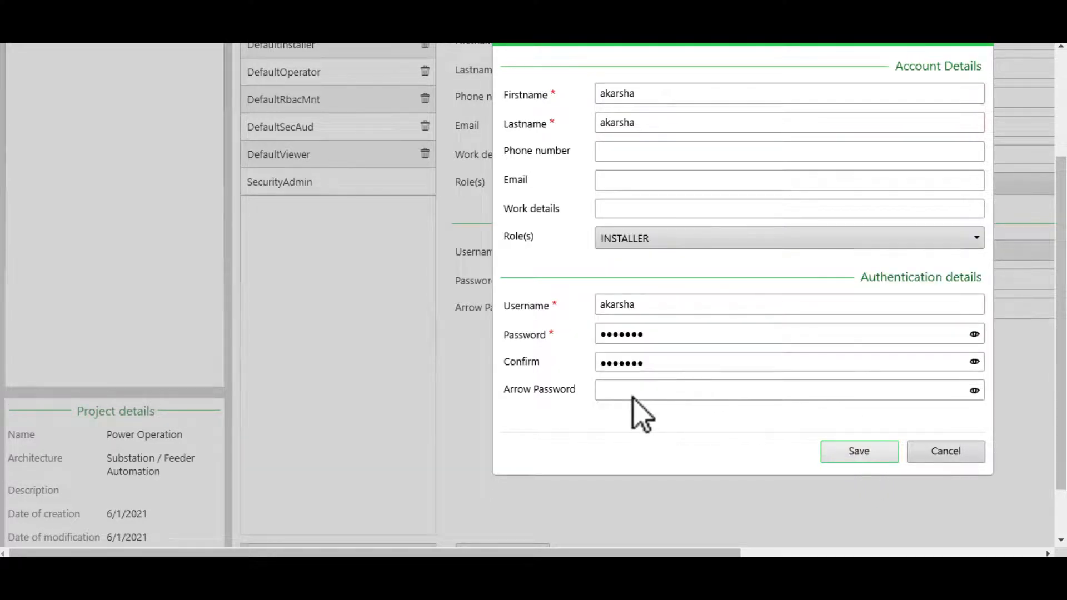
# Enter an arrow password for the new user account and save the account.
pyautogui.click(663, 390)
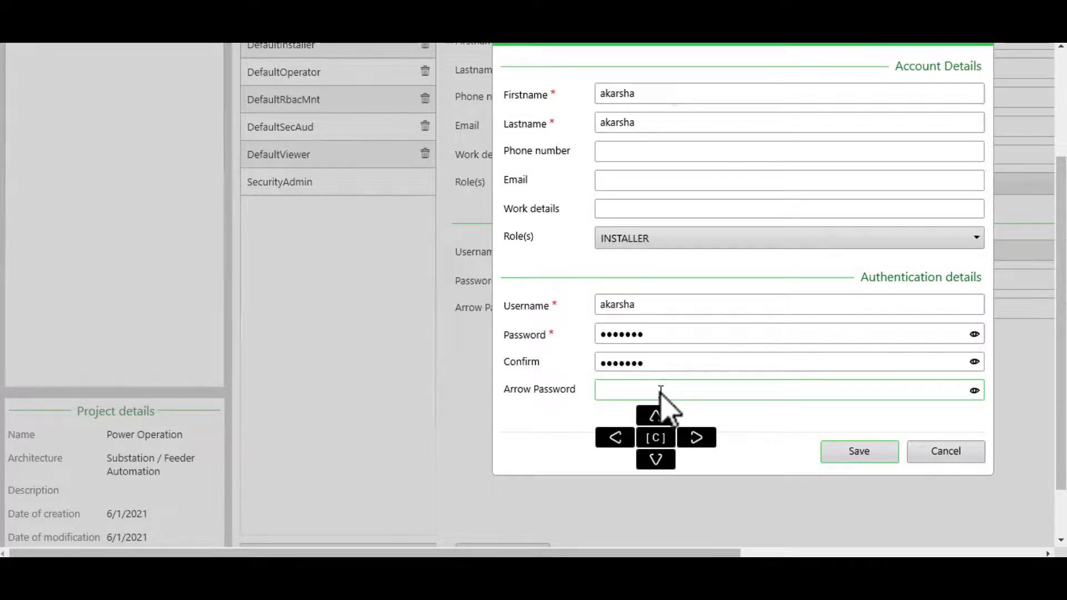
pyautogui.click(655, 460)
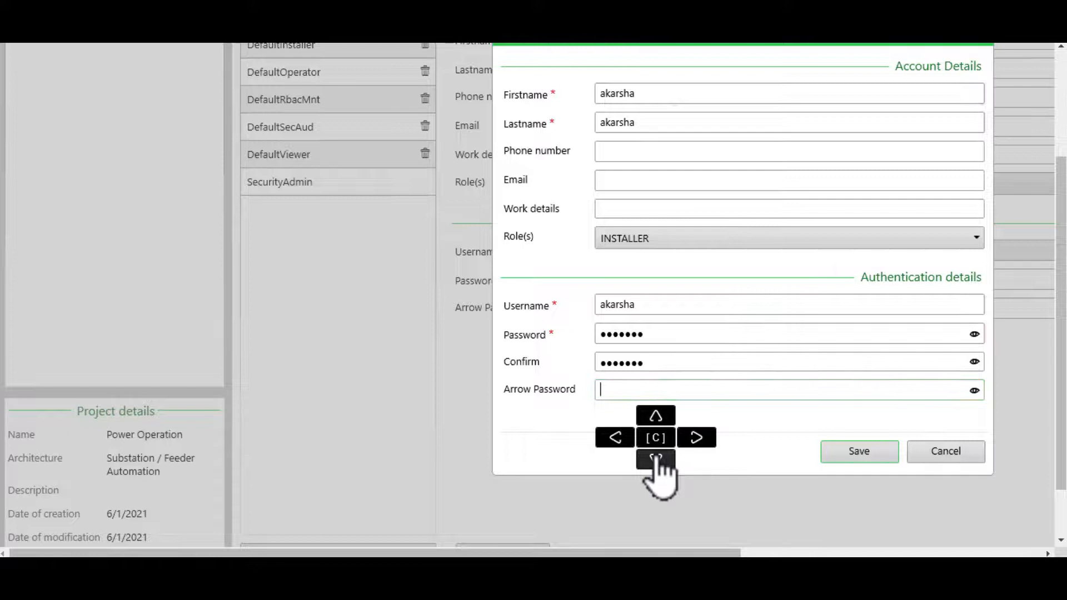
pyautogui.click(614, 438)
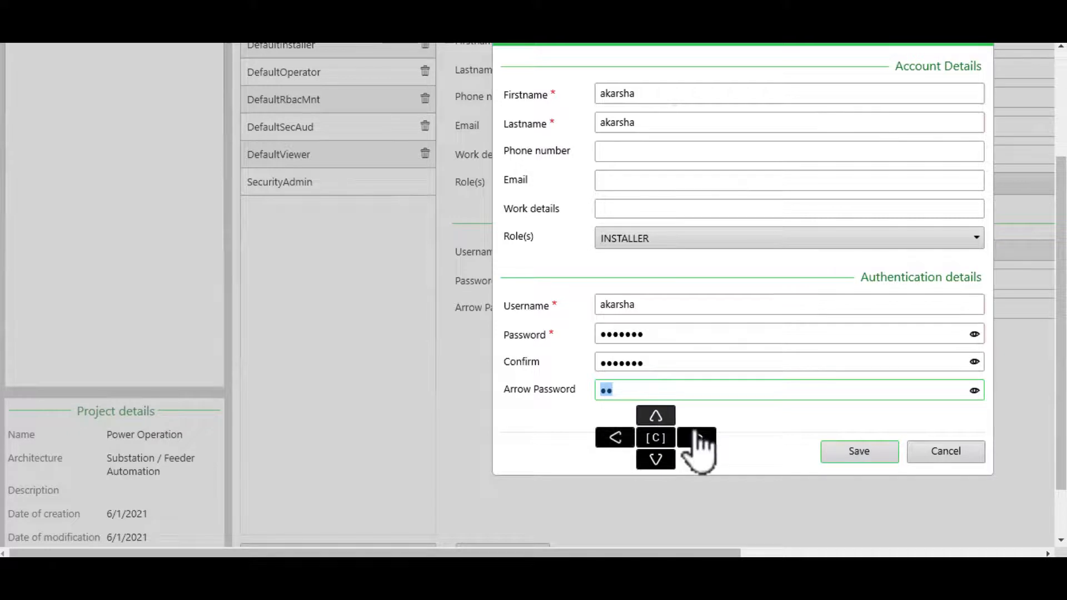
pyautogui.click(660, 460)
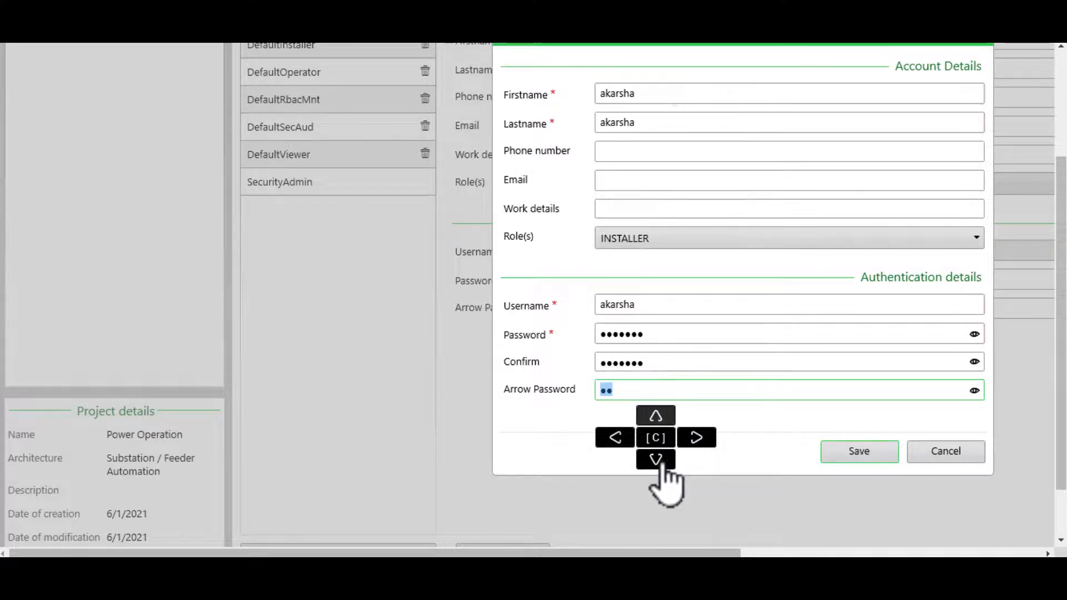
pyautogui.click(695, 444)
pyautogui.click(668, 460)
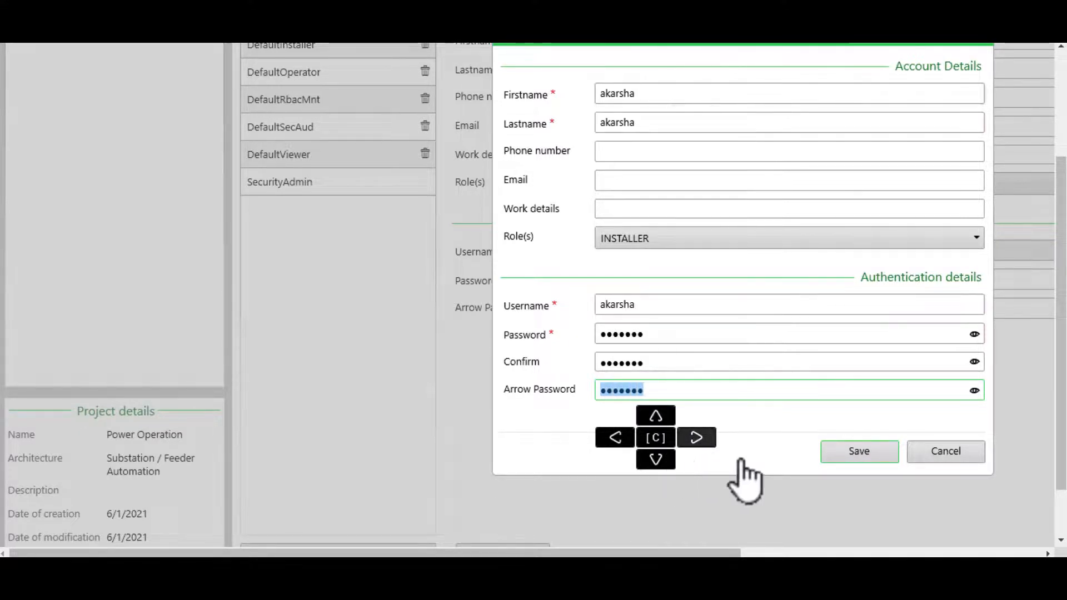
pyautogui.click(840, 451)
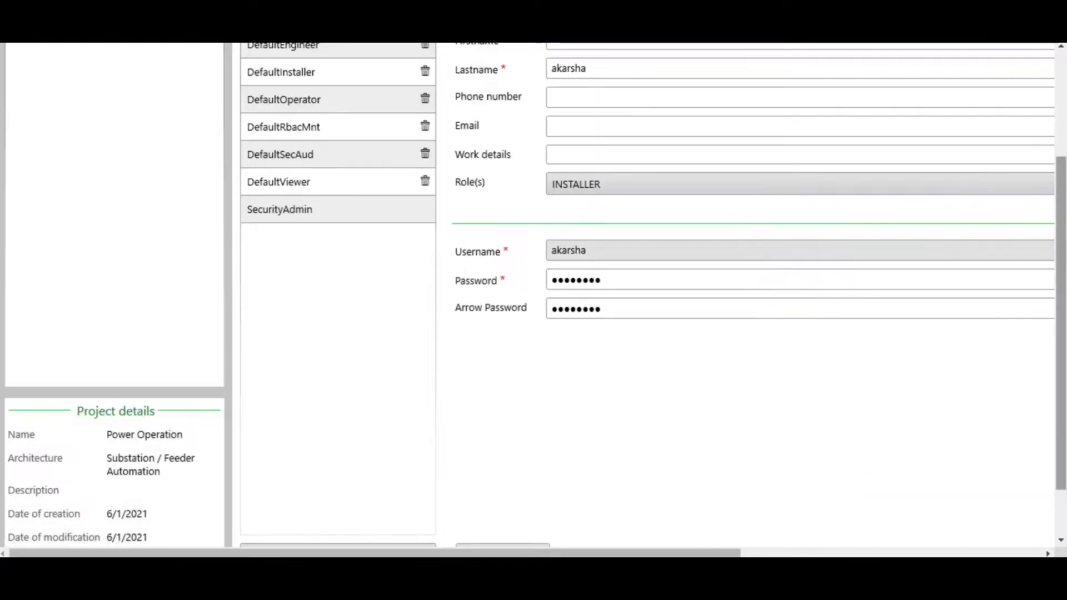
pyautogui.scroll(3, 723, 323)
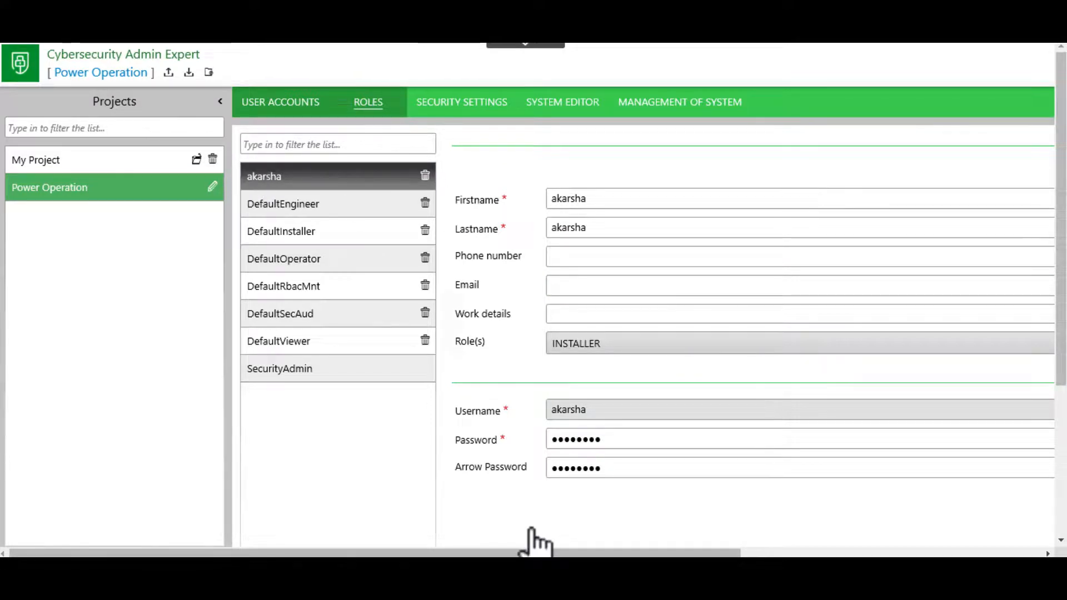
pyautogui.moveTo(504, 555); pyautogui.dragTo(867, 555)
pyautogui.moveTo(1061, 367); pyautogui.dragTo(1060, 519)
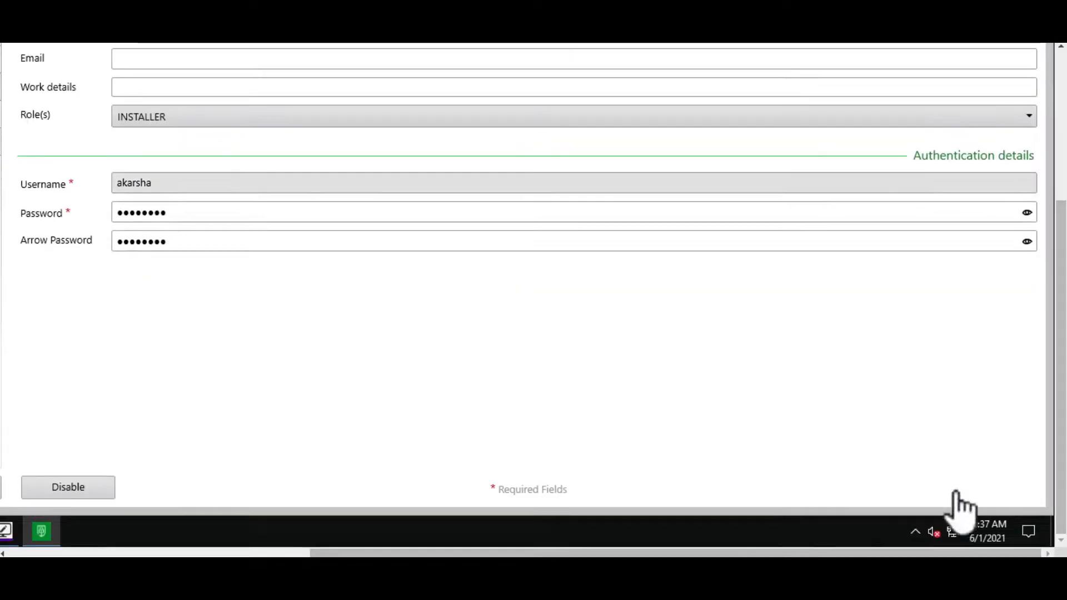
pyautogui.moveTo(545, 553); pyautogui.dragTo(243, 553)
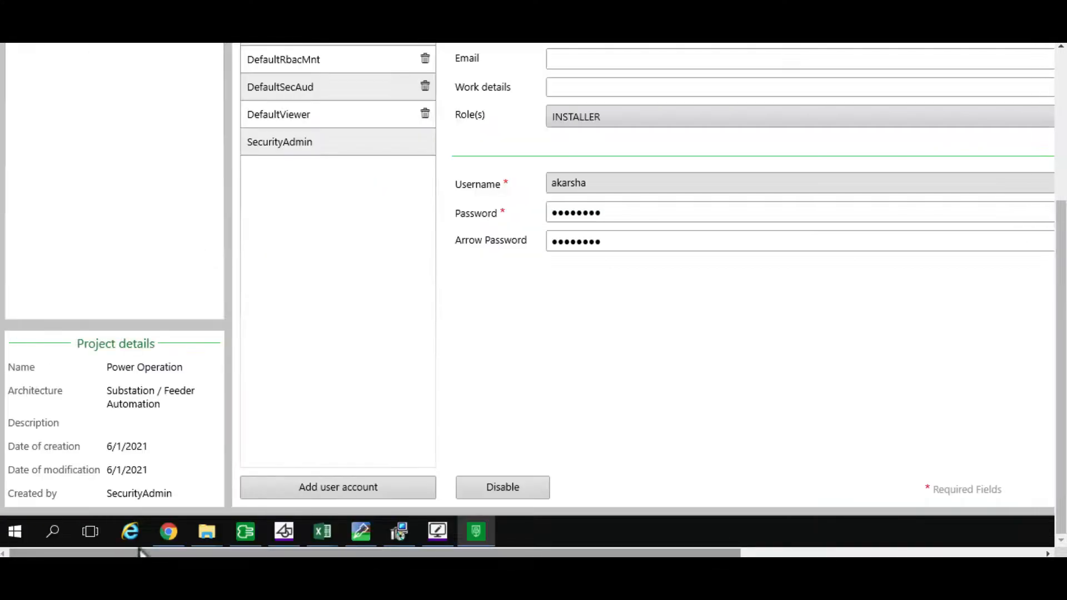
pyautogui.moveTo(1060, 389); pyautogui.dragTo(1061, 239)
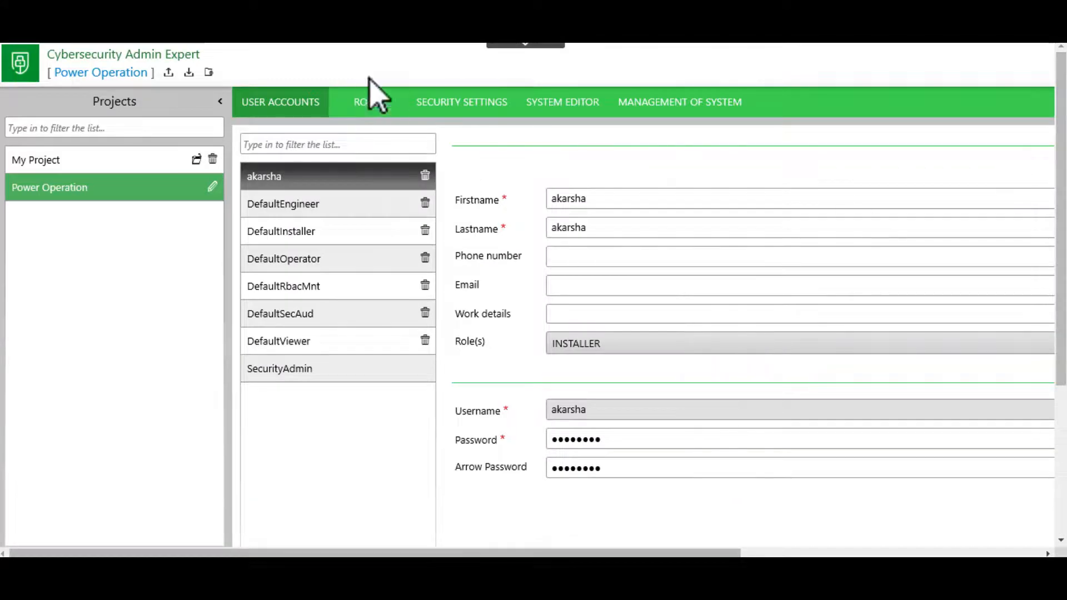
# Examine the INSTALLER role's PowerOperation permissions and the project's security settings for user accounts.
pyautogui.click(364, 103)
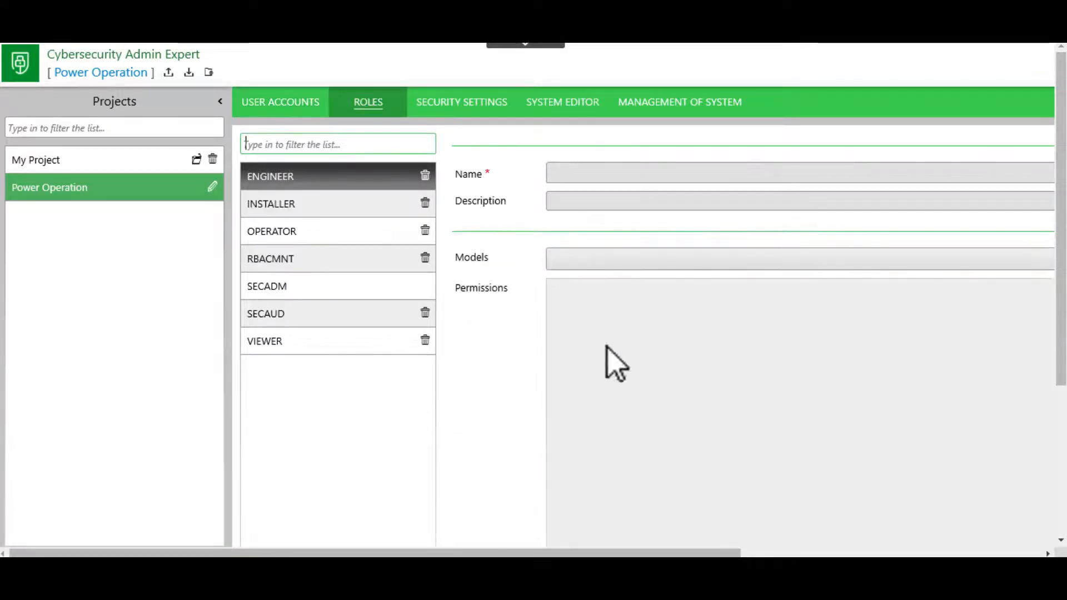
pyautogui.moveTo(500, 552); pyautogui.dragTo(666, 550)
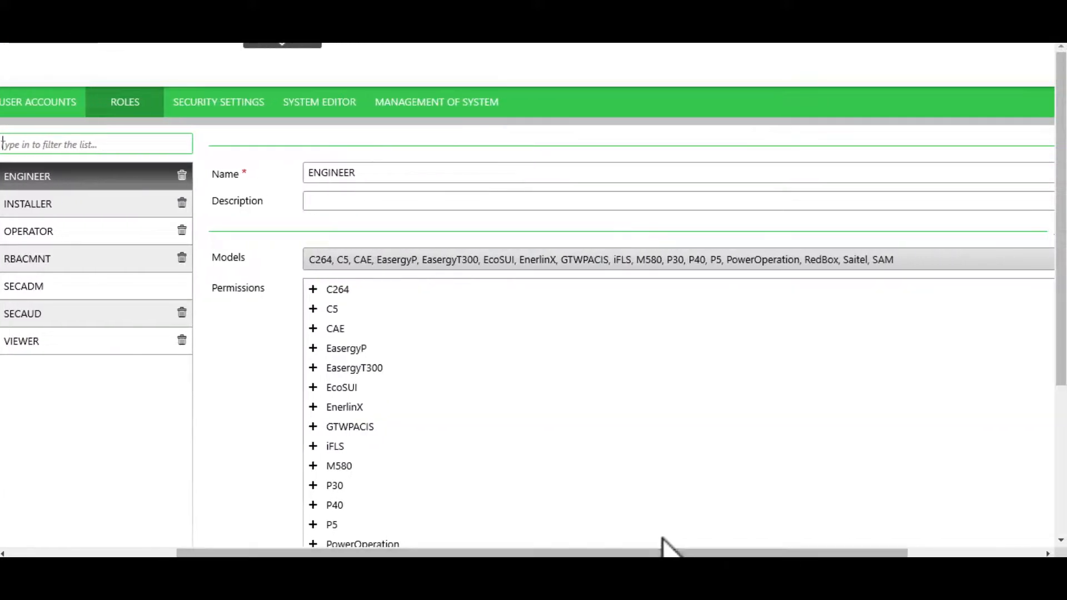
pyautogui.click(109, 206)
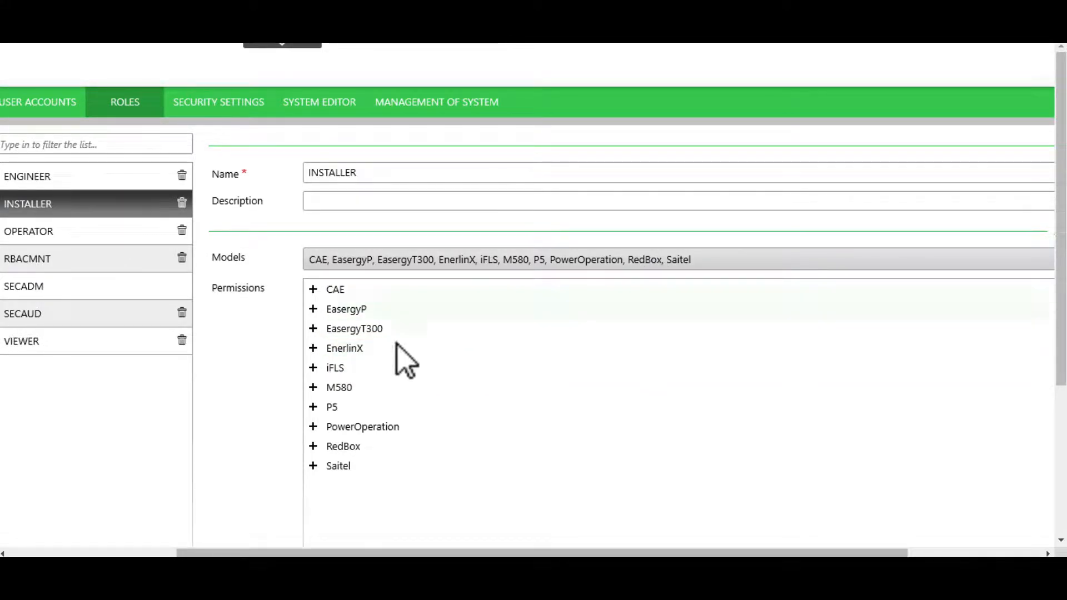
pyautogui.click(313, 427)
pyautogui.scroll(-3, 664, 389)
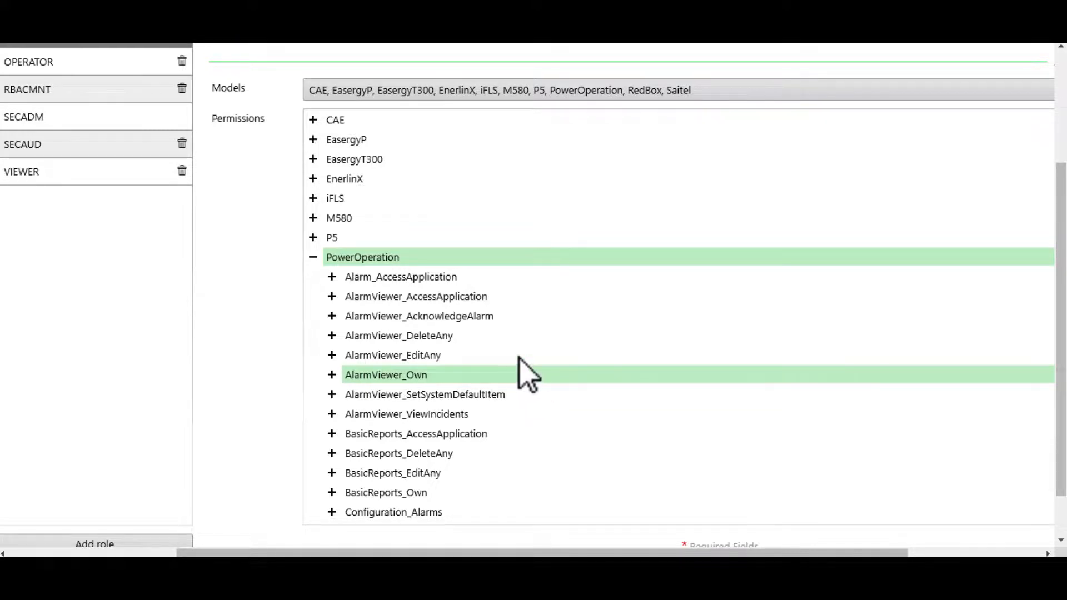
pyautogui.scroll(-2, 517, 361)
pyautogui.scroll(-1, 527, 375)
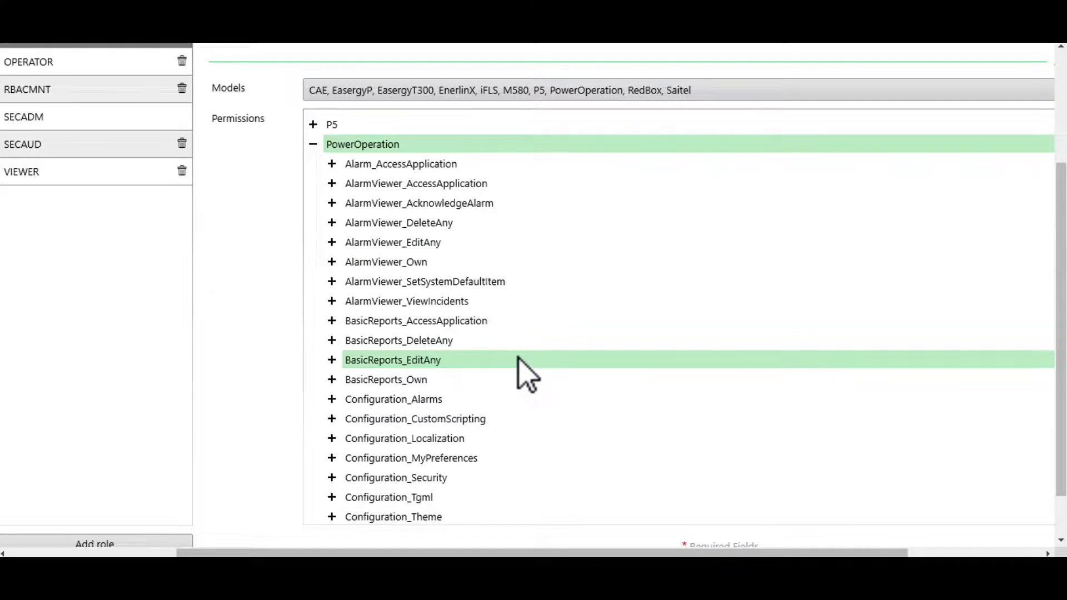
pyautogui.scroll(-6, 475, 383)
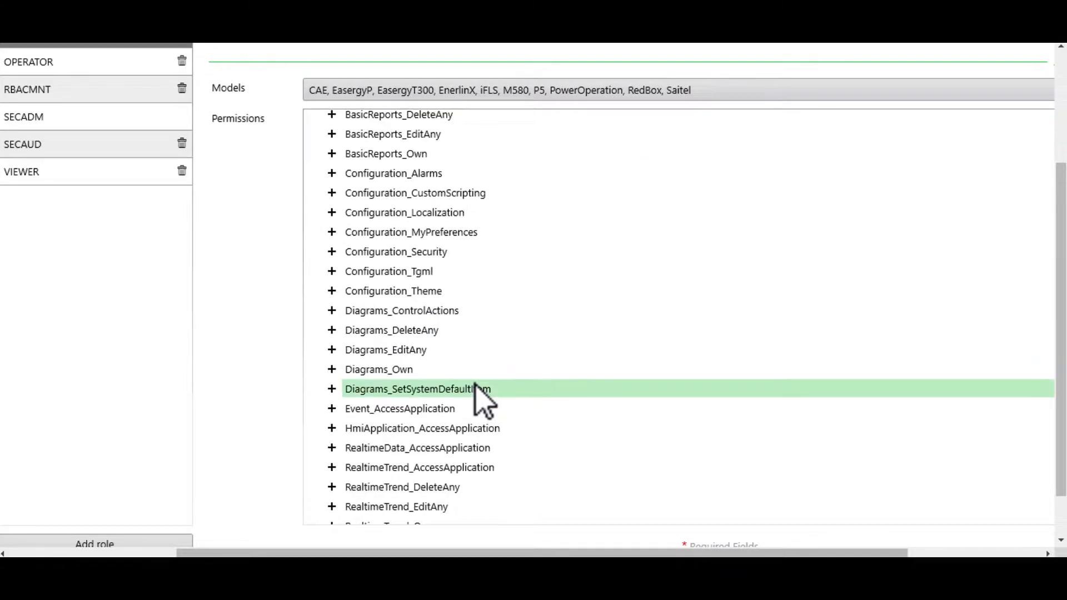
pyautogui.scroll(10, 475, 384)
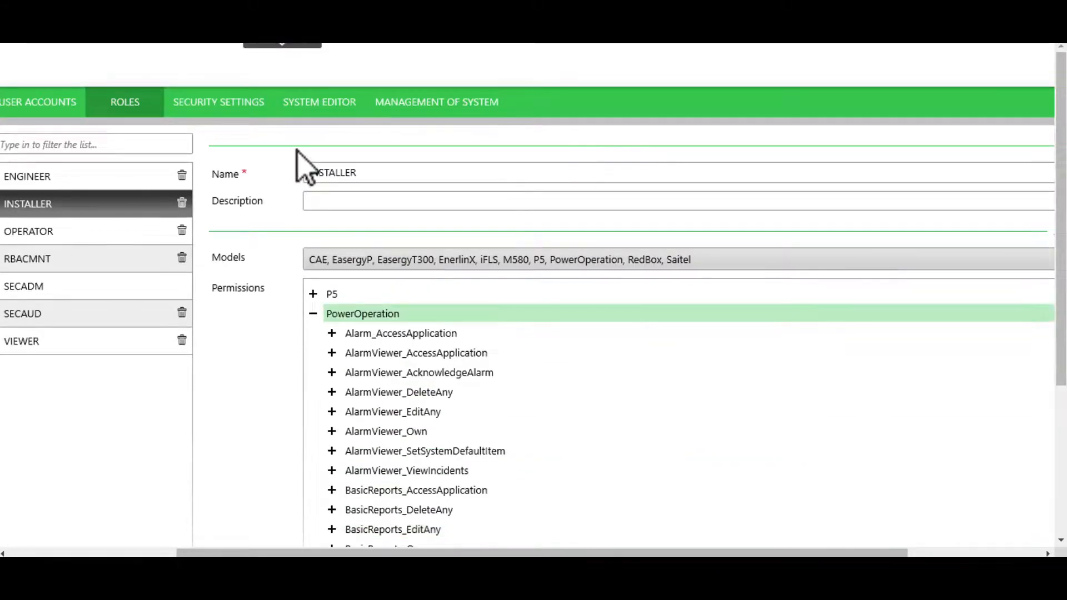
pyautogui.click(257, 108)
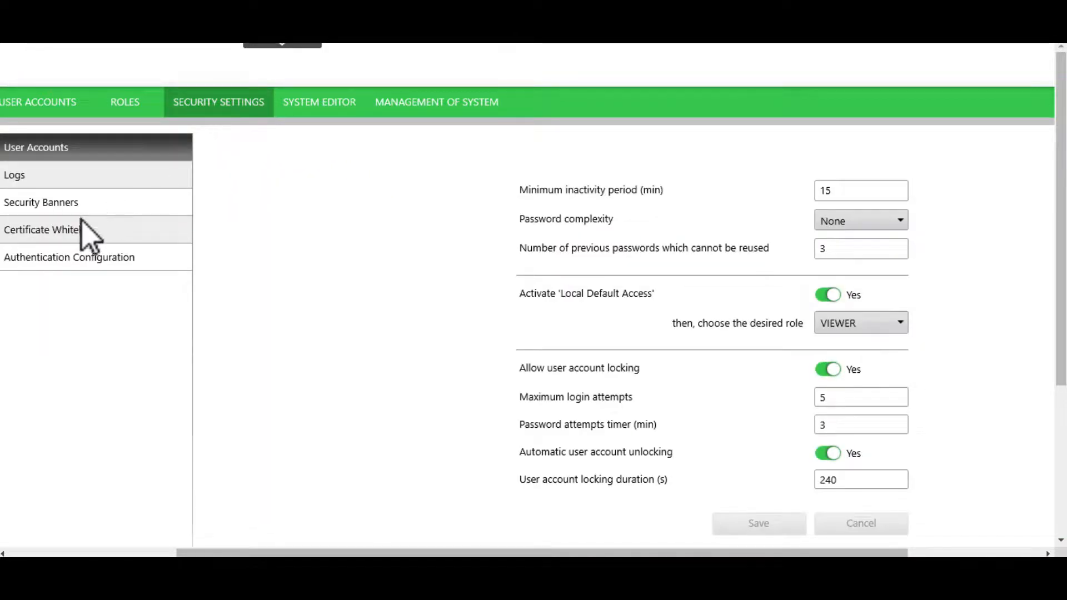
# Run a device synchronization in Management of System and accept the detected Server certificate into the CAE whitelist.
pyautogui.click(457, 105)
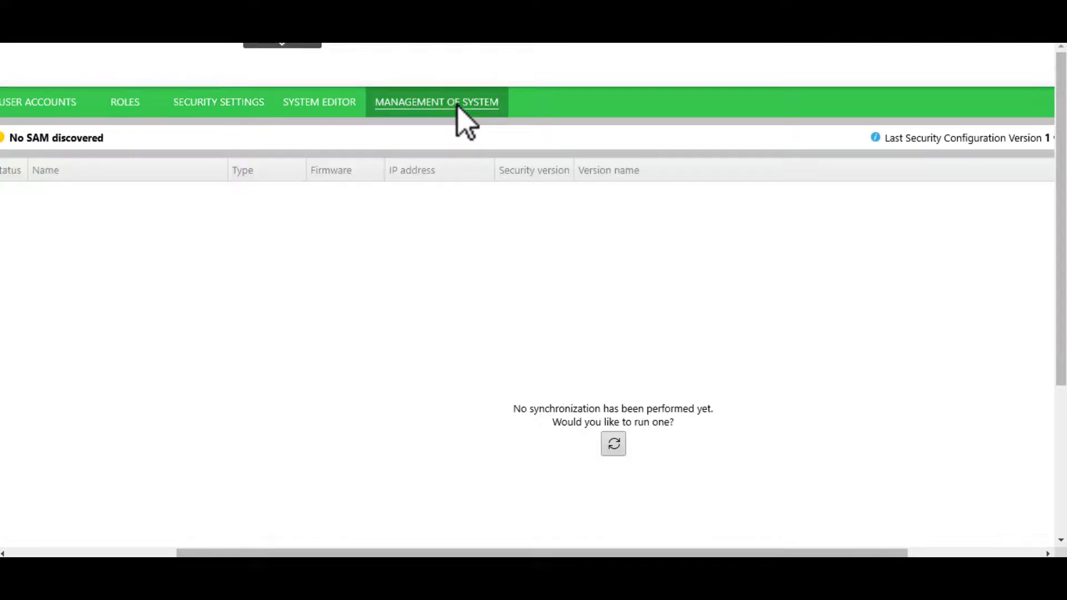
pyautogui.click(613, 444)
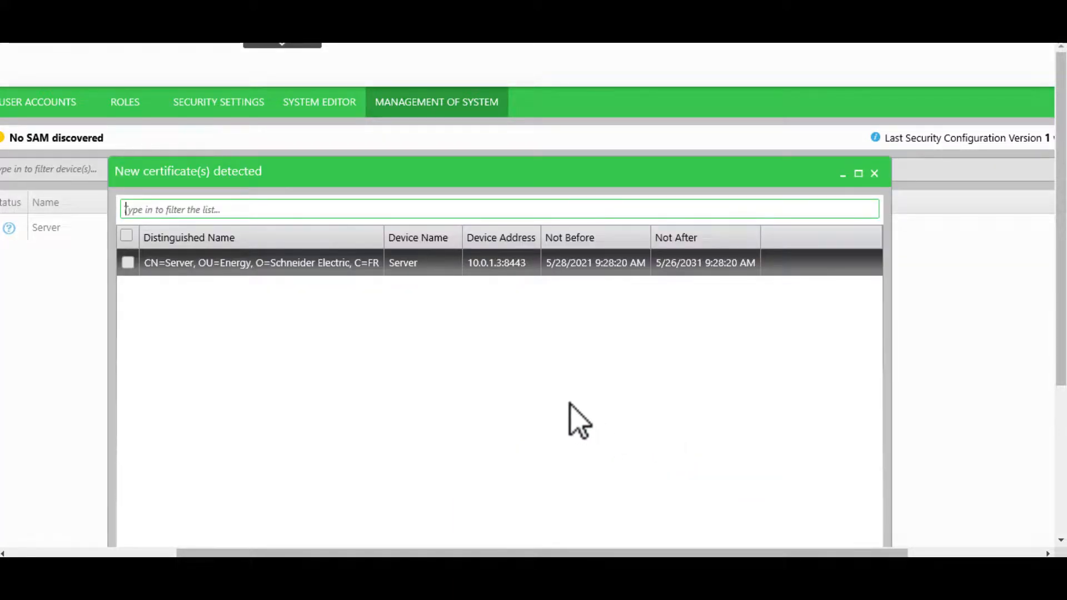
pyautogui.scroll(-3, 705, 306)
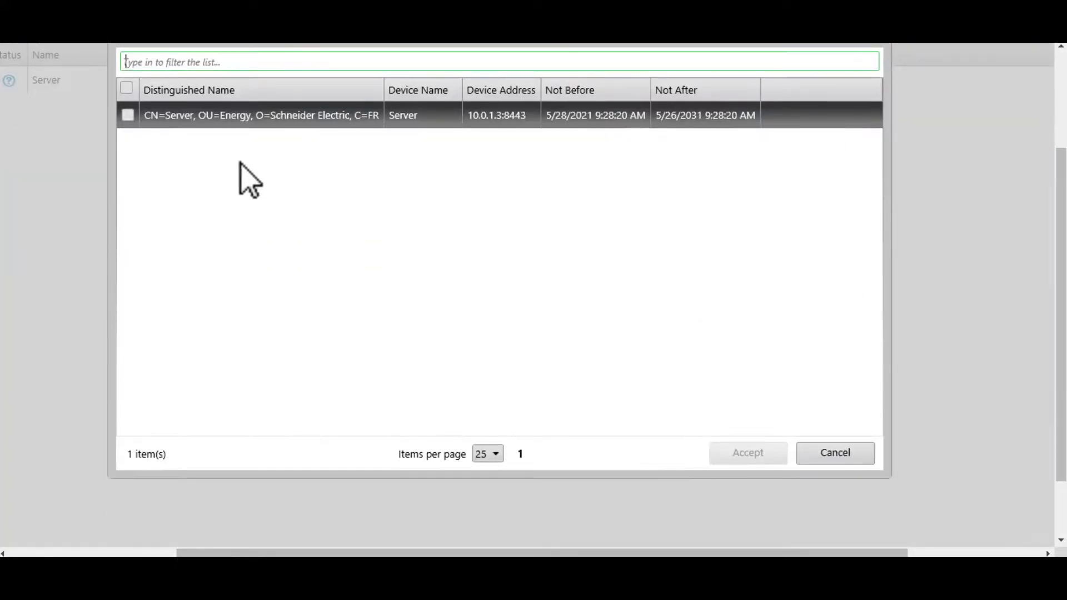
pyautogui.click(128, 115)
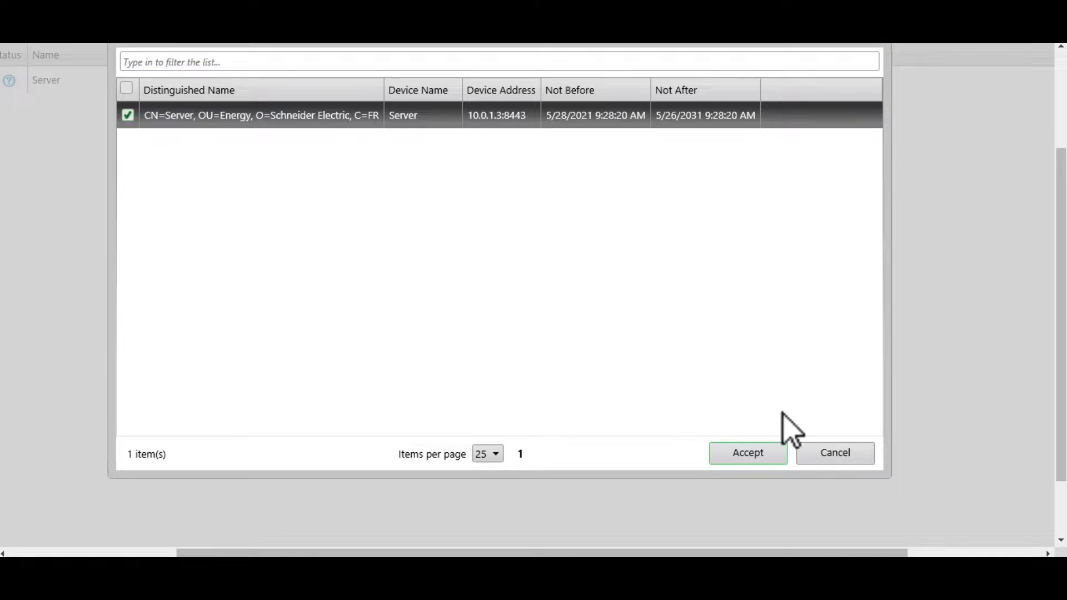
pyautogui.click(751, 454)
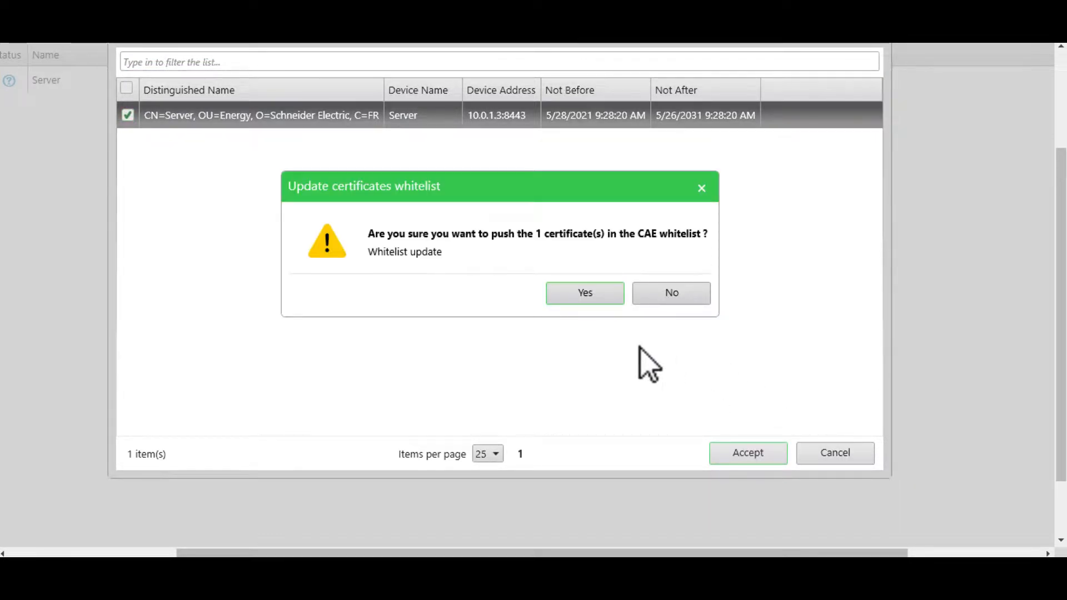
pyautogui.click(585, 295)
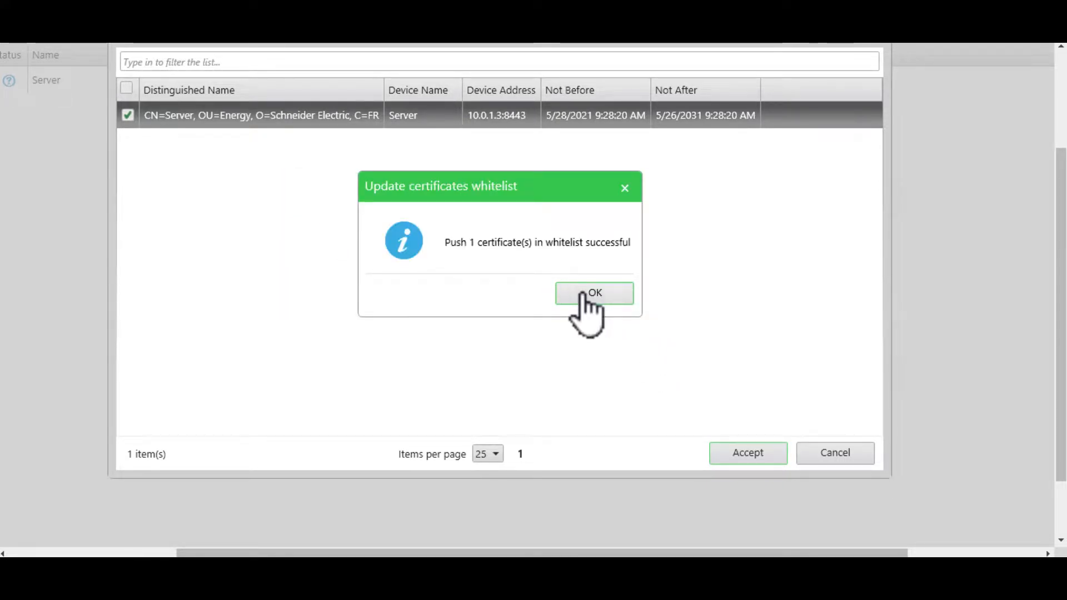
pyautogui.click(584, 294)
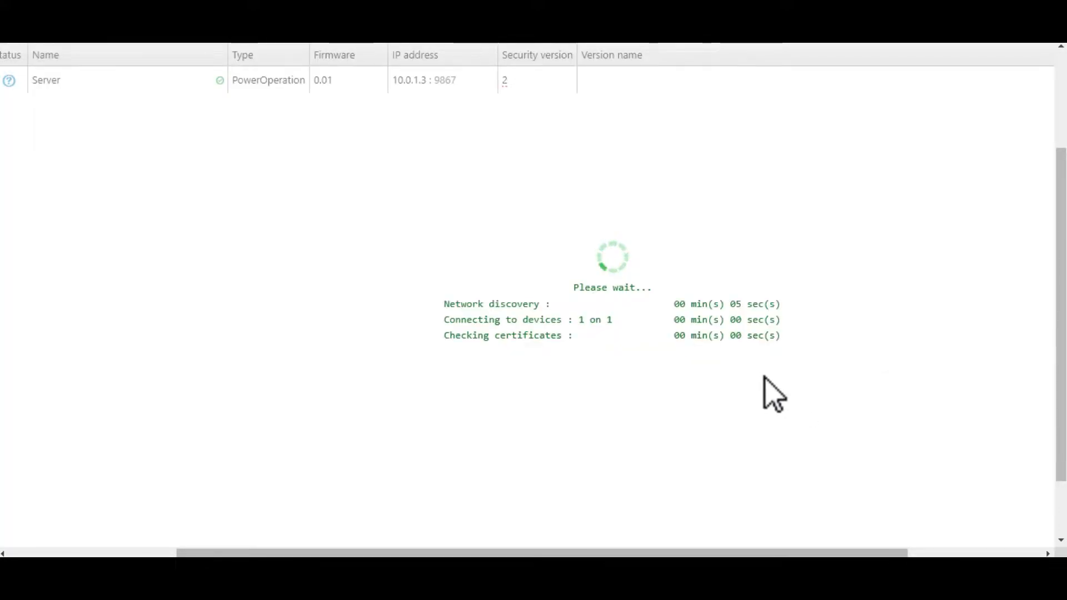
pyautogui.scroll(3, 581, 486)
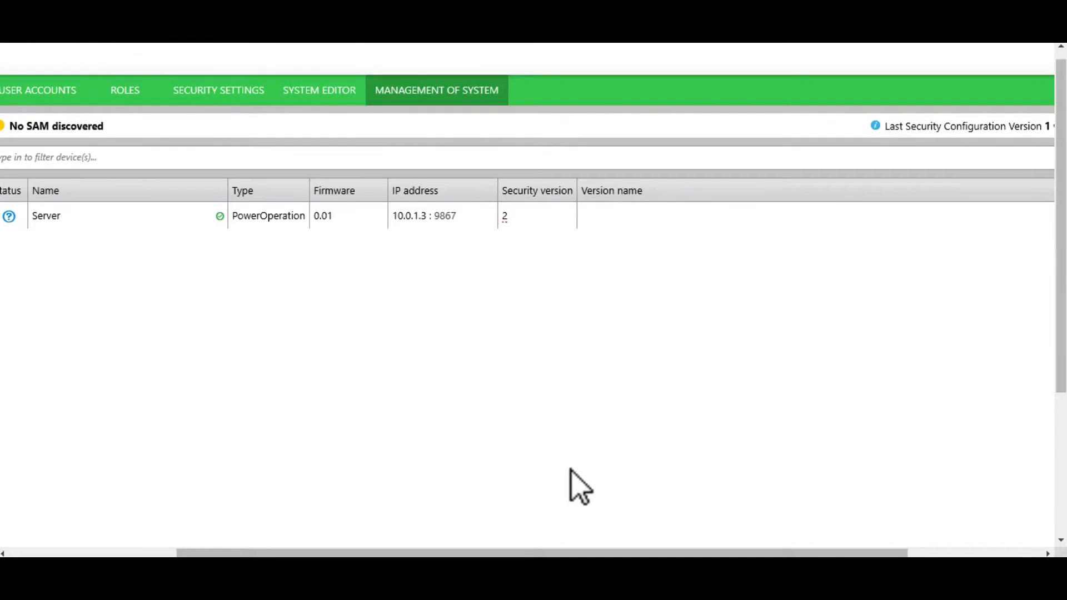
# Send the security configuration to the Server device as Version 3, expanding the update details before closing the status report.
pyautogui.moveTo(464, 551); pyautogui.dragTo(171, 551)
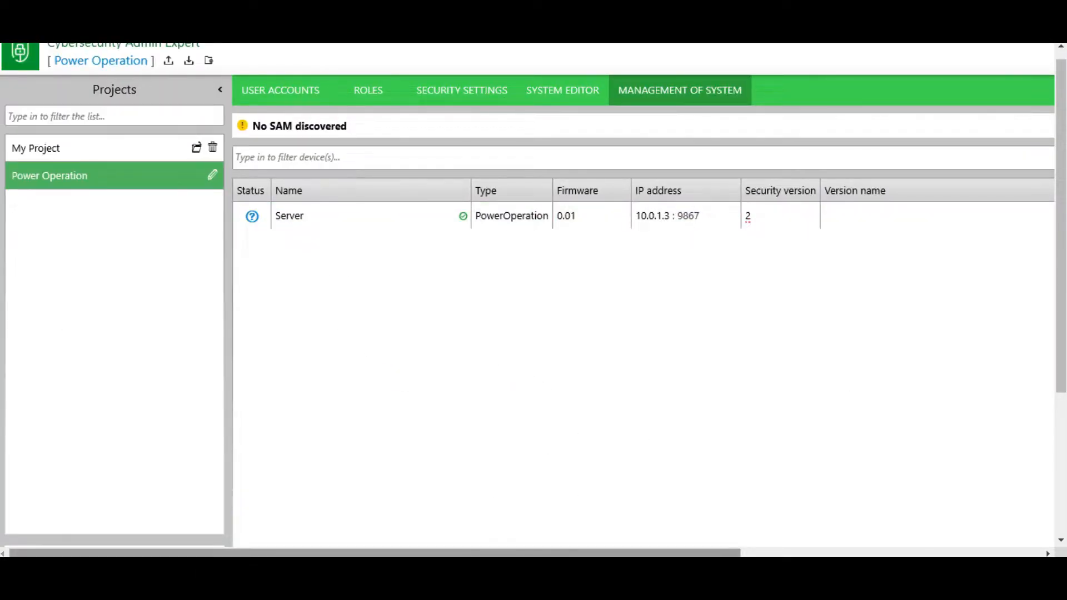
pyautogui.moveTo(478, 552); pyautogui.dragTo(778, 552)
pyautogui.scroll(-5, 875, 500)
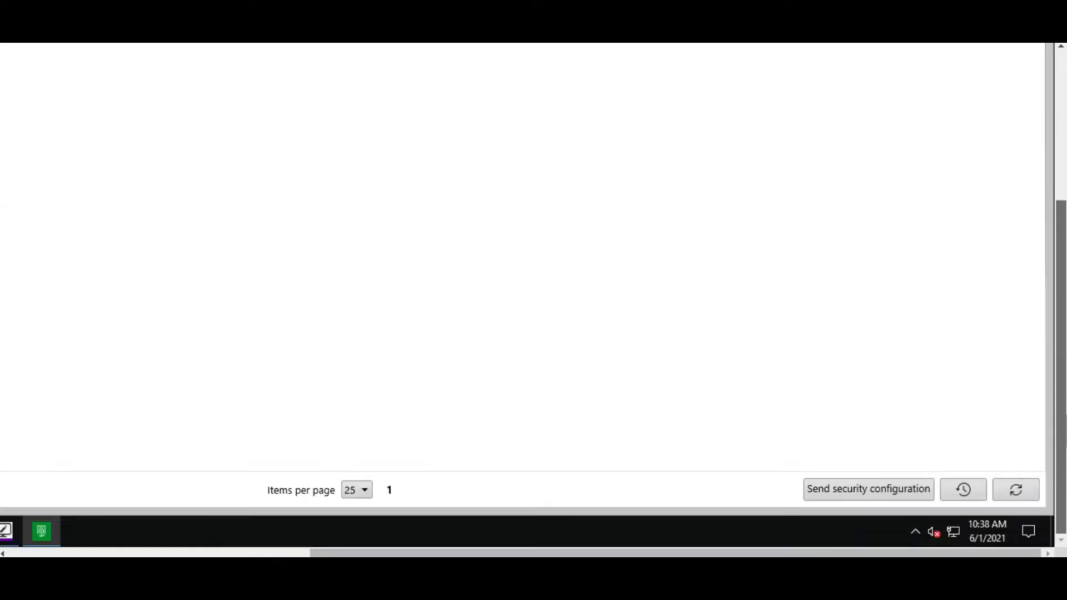
pyautogui.click(872, 490)
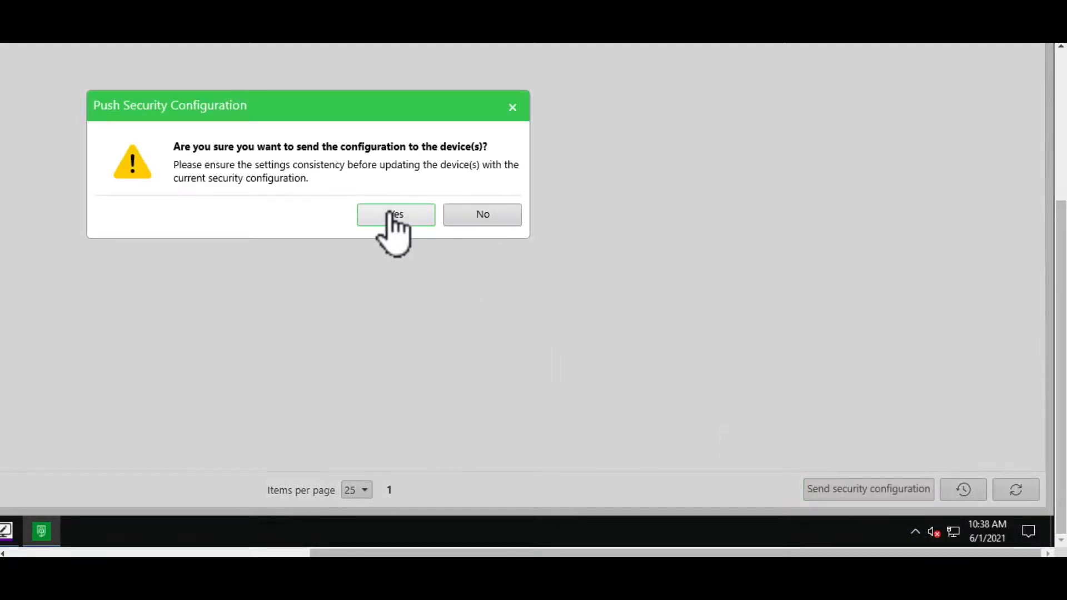
pyautogui.click(392, 217)
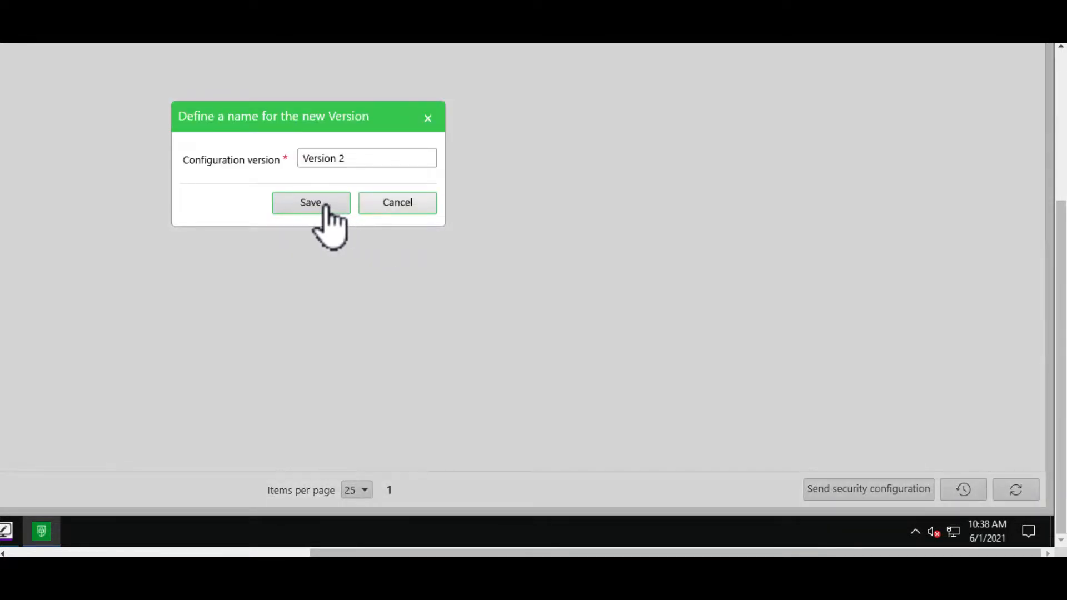
pyautogui.click(363, 159)
pyautogui.press('BackSpace')
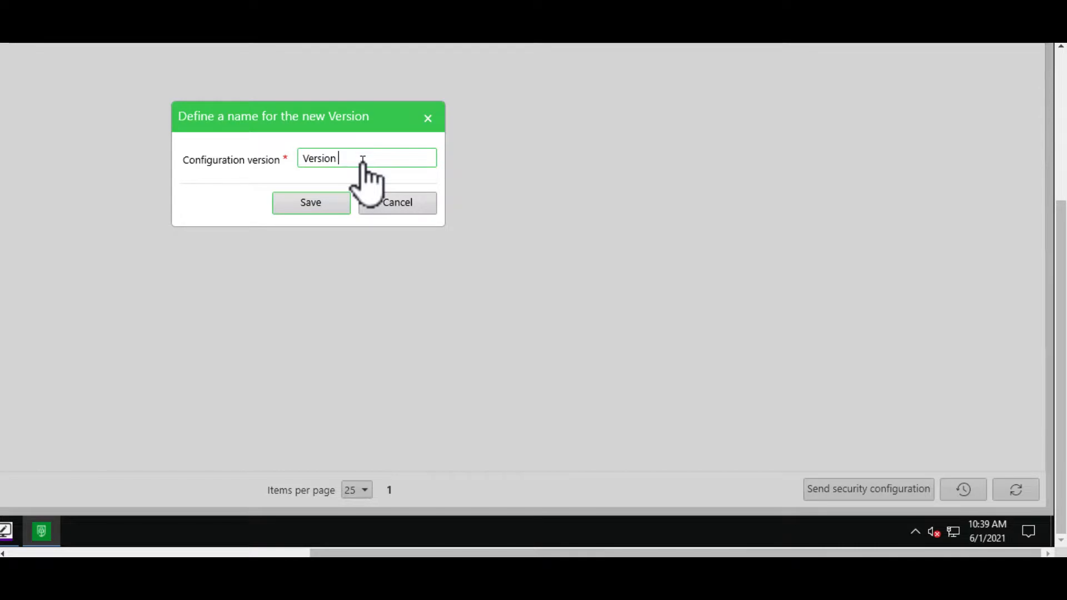
pyautogui.write('3')
pyautogui.click(292, 203)
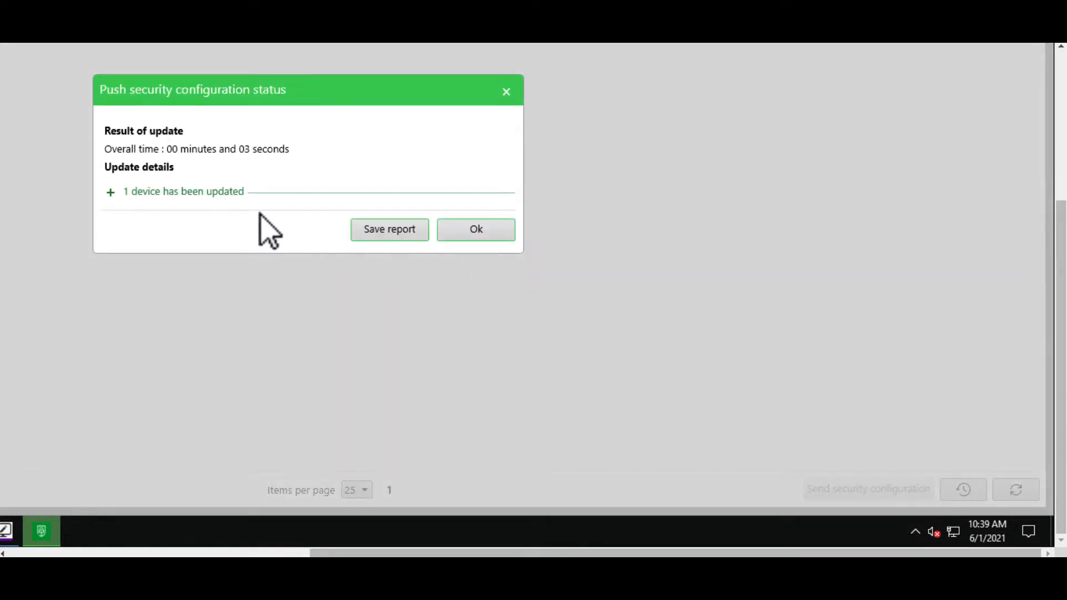
pyautogui.click(110, 192)
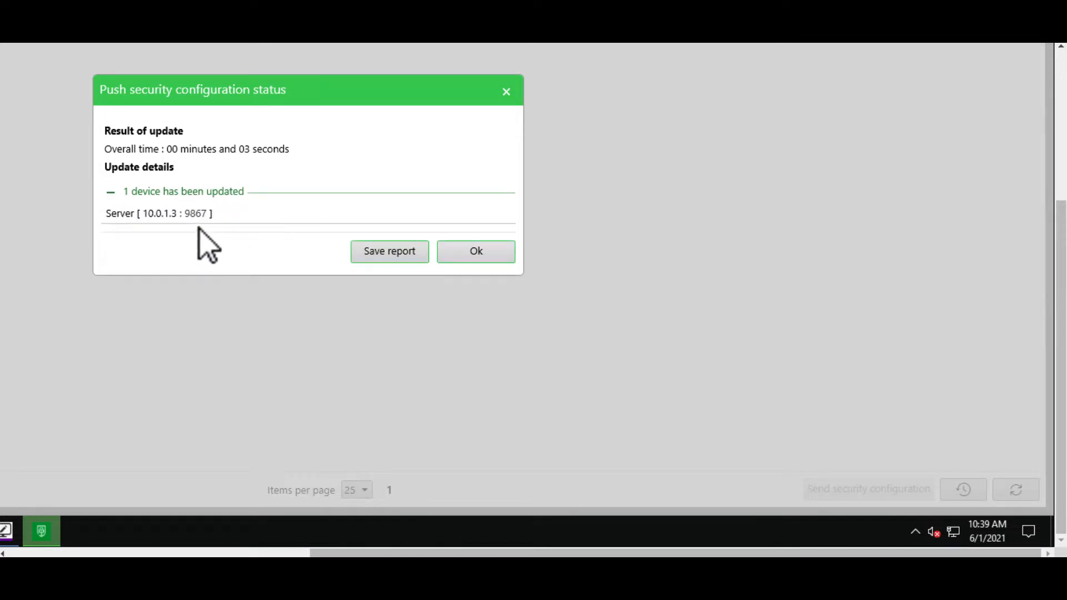
pyautogui.click(476, 253)
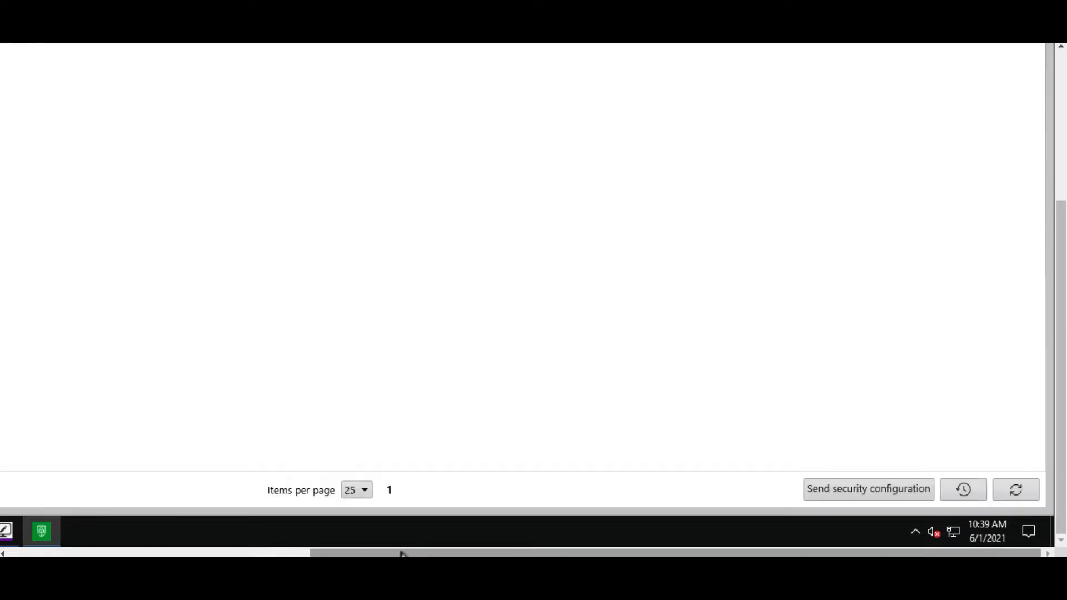
# Switch to Chrome and bring up the Power Operation web login page.
pyautogui.moveTo(418, 553); pyautogui.dragTo(168, 552)
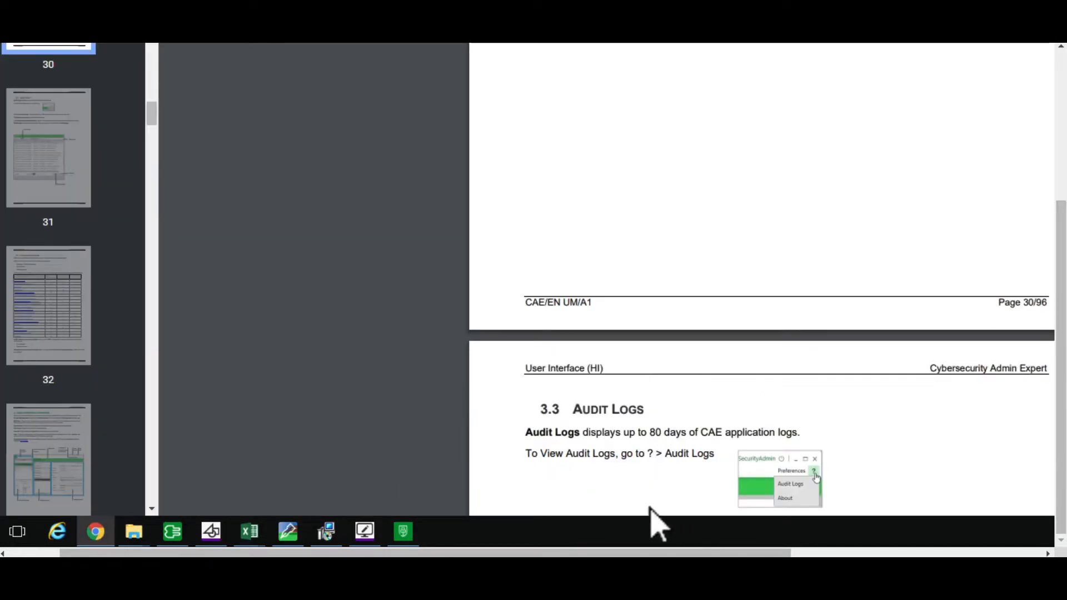
pyautogui.moveTo(1061, 471); pyautogui.dragTo(1060, 319)
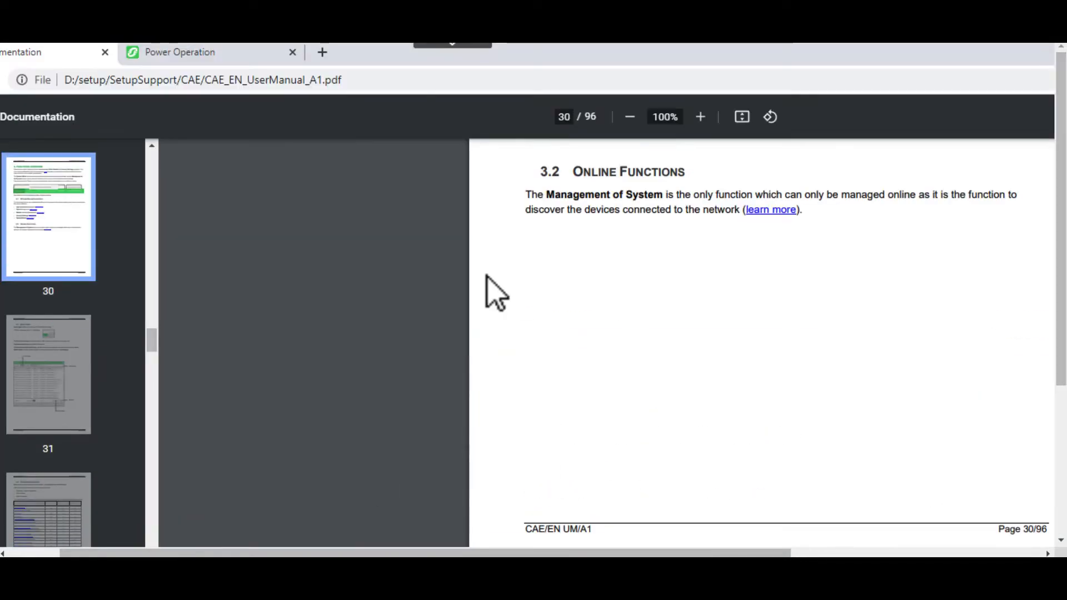
pyautogui.click(245, 52)
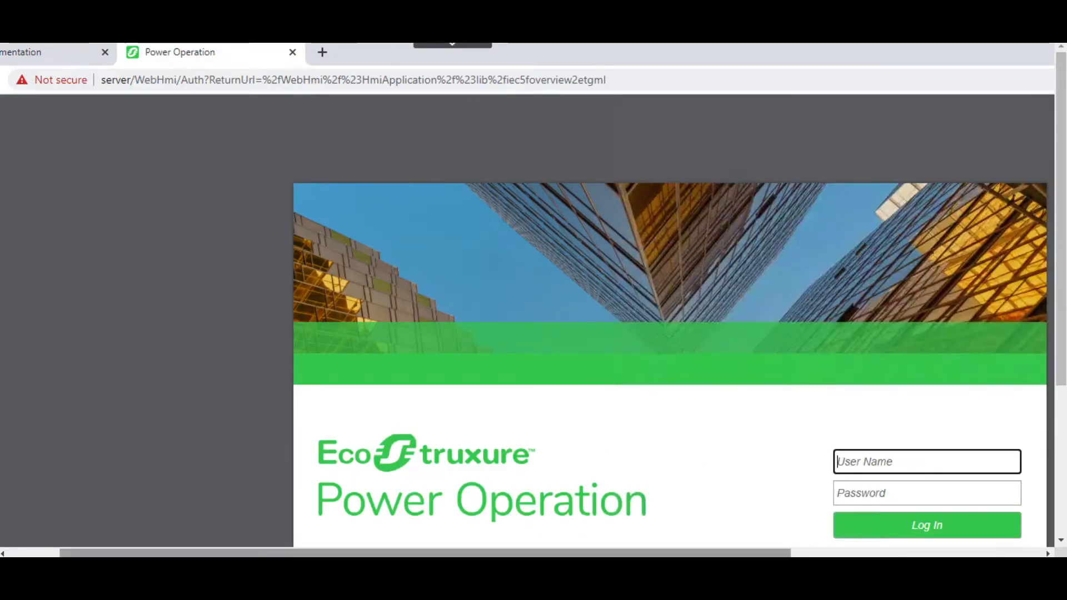
pyautogui.moveTo(631, 553); pyautogui.dragTo(857, 553)
pyautogui.moveTo(1060, 303); pyautogui.dragTo(1060, 451)
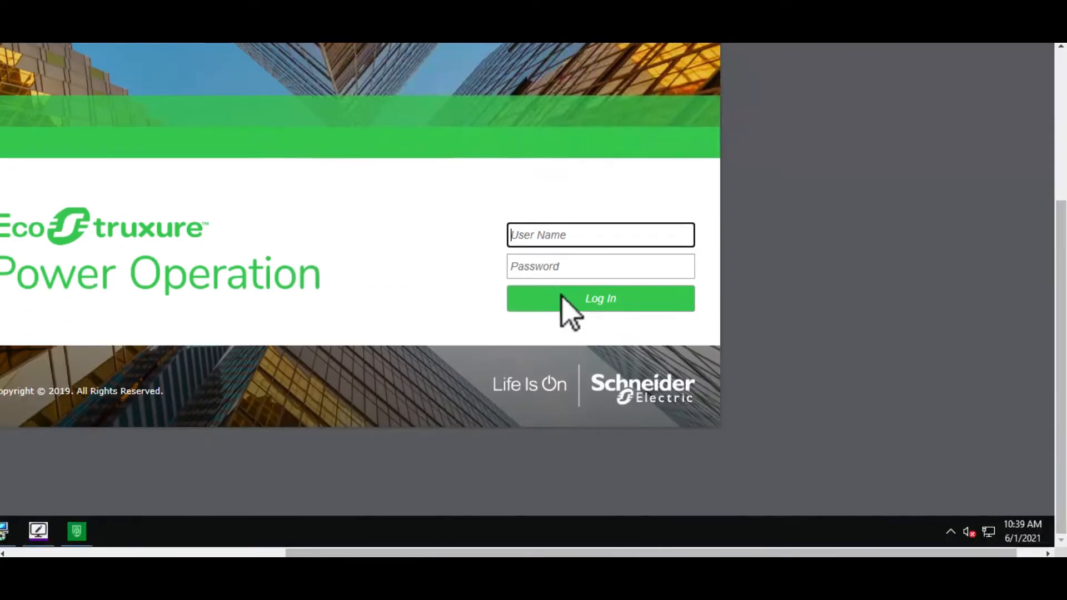
# Enter the new account's username and password on the Power Operation login page and try to log in.
pyautogui.click(586, 237)
pyautogui.write('akarsha')
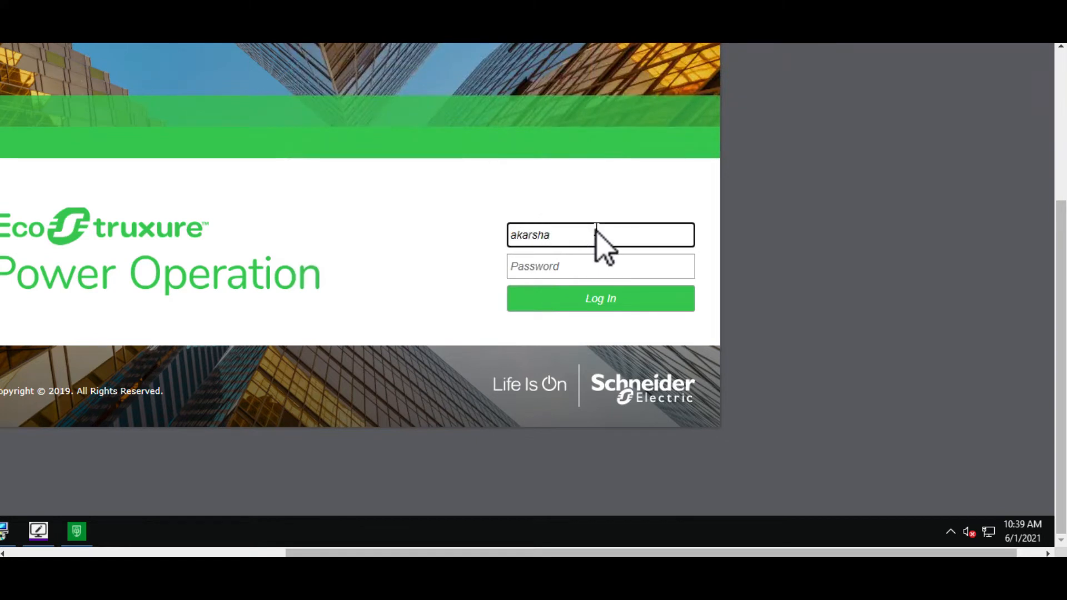
pyautogui.click(537, 266)
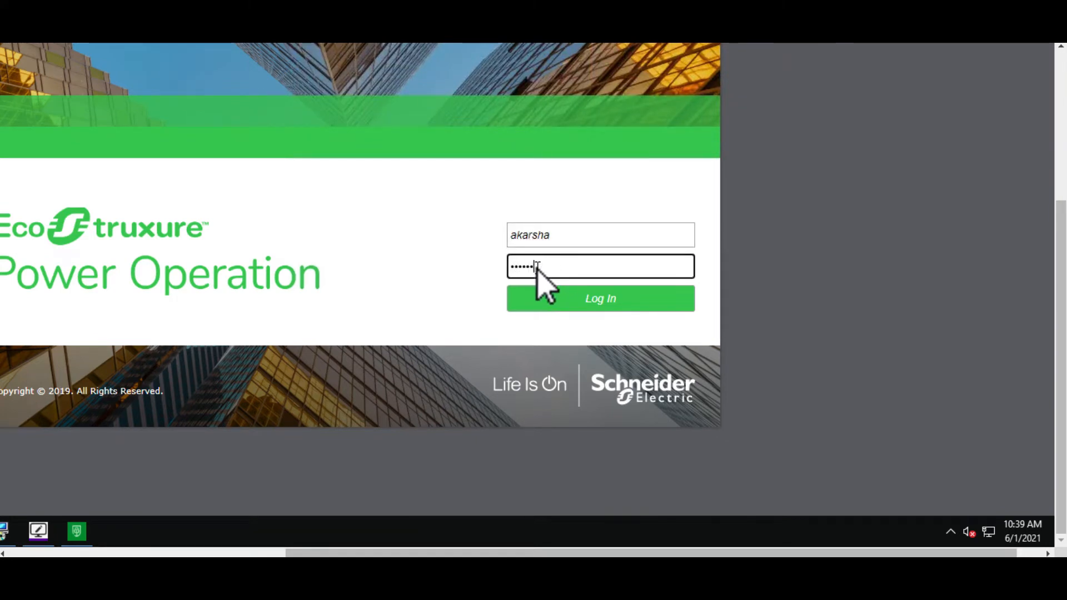
pyautogui.click(582, 309)
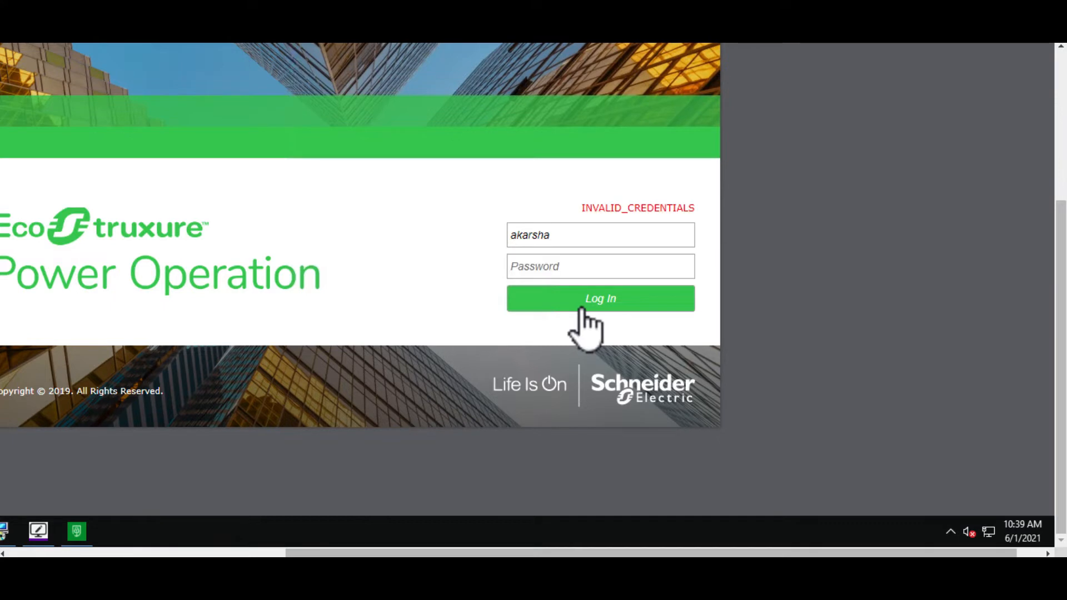
# Re-enter the account password, log in to Power Operation, and view the header of the overview page.
pyautogui.click(590, 263)
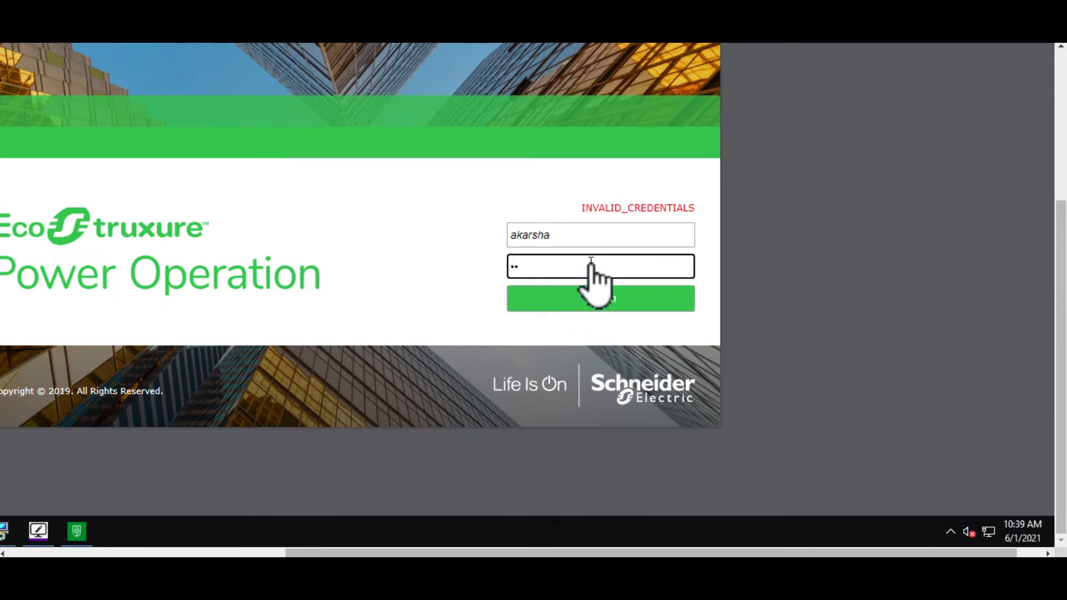
pyautogui.click(563, 299)
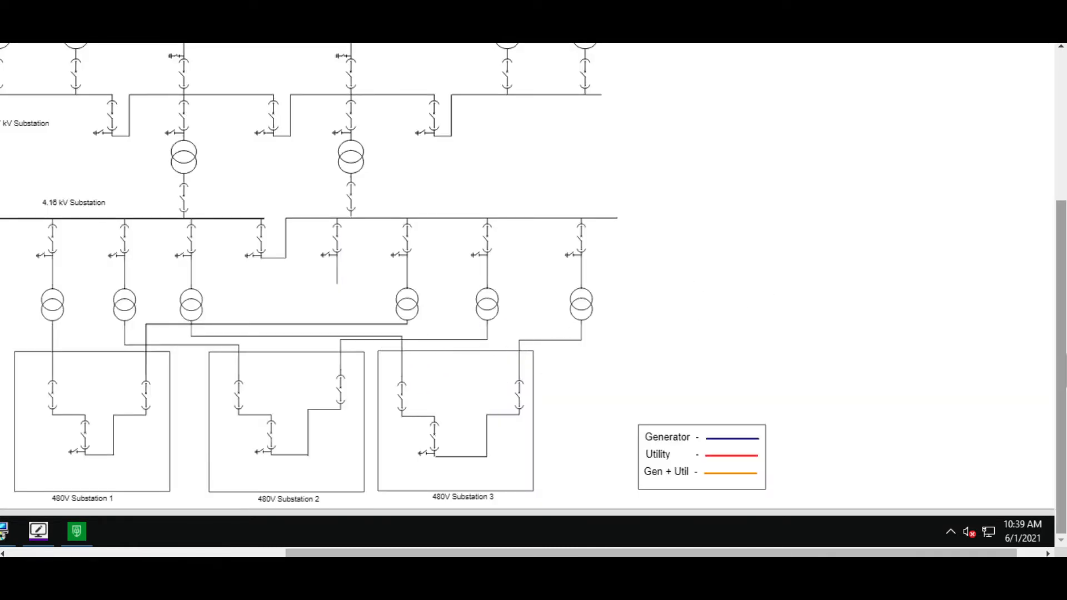
pyautogui.moveTo(1061, 354); pyautogui.dragTo(1065, 192)
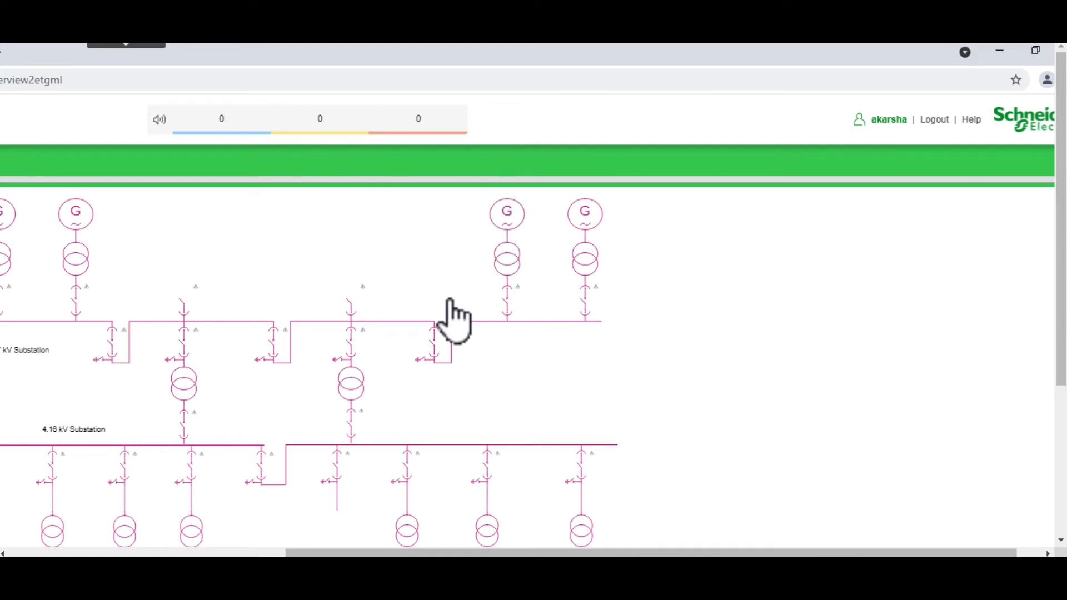